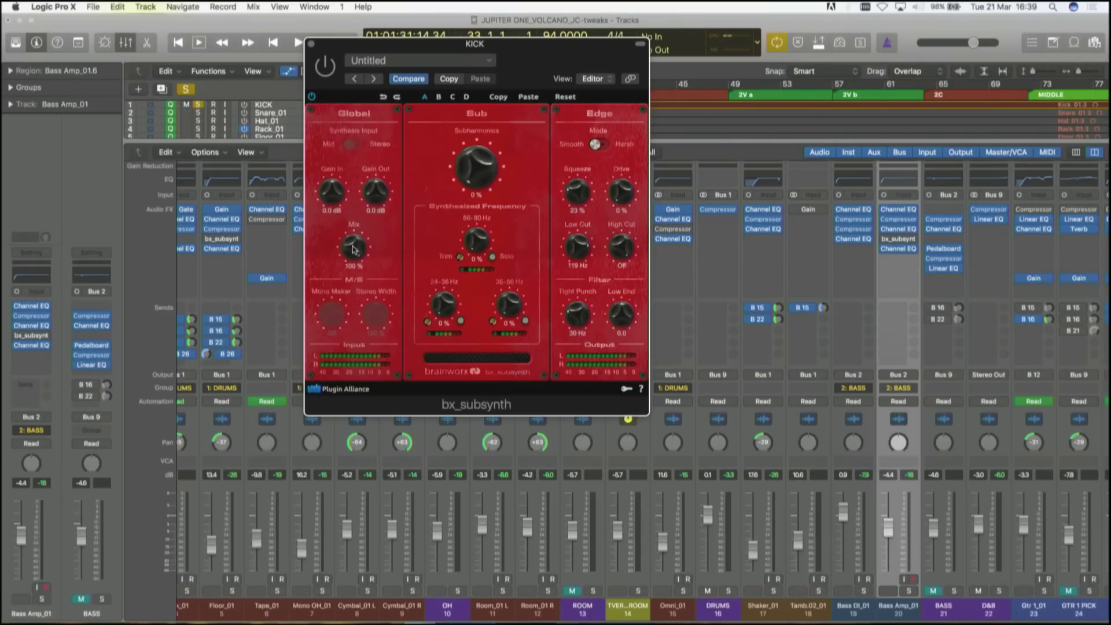
- Sweep the kick's bx_subsynth Mix down to 0 % and return it to 100 %
drag(354, 248, 349, 578)
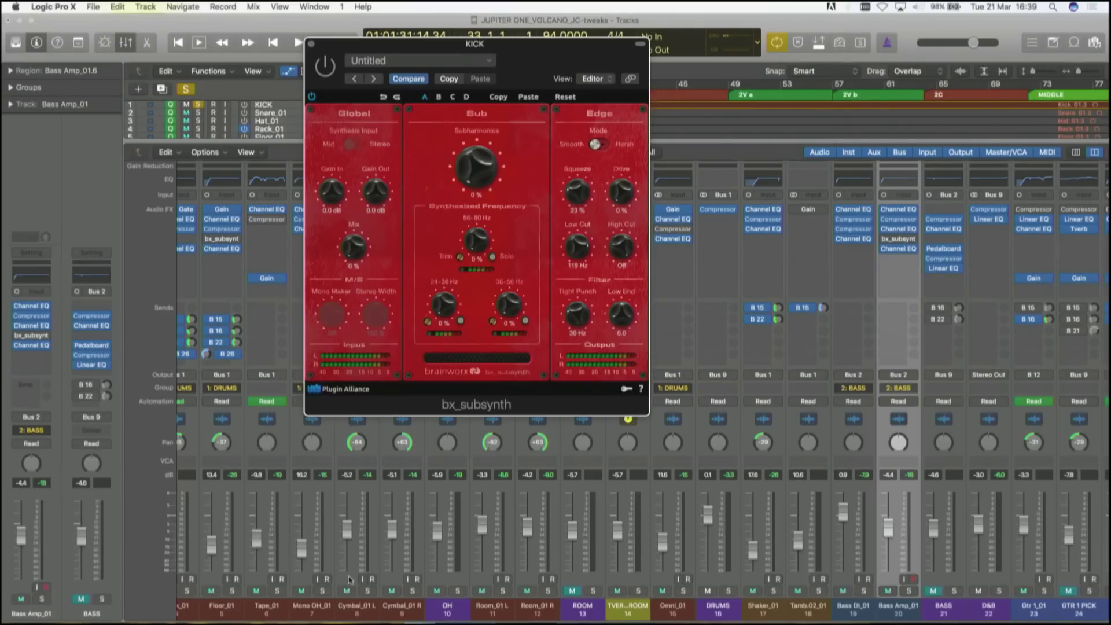
drag(351, 255, 347, 213)
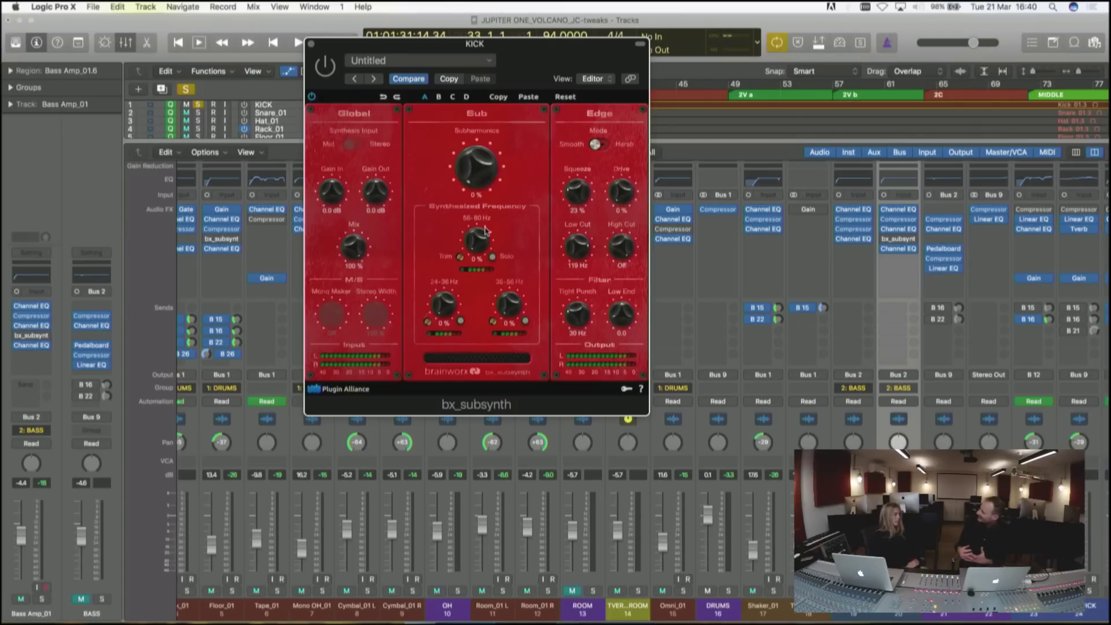
- During playback, set Subharmonics to 59 %, the 56–80 Hz band to 65 % and the 36–56 Hz band to 78 %
key(space)
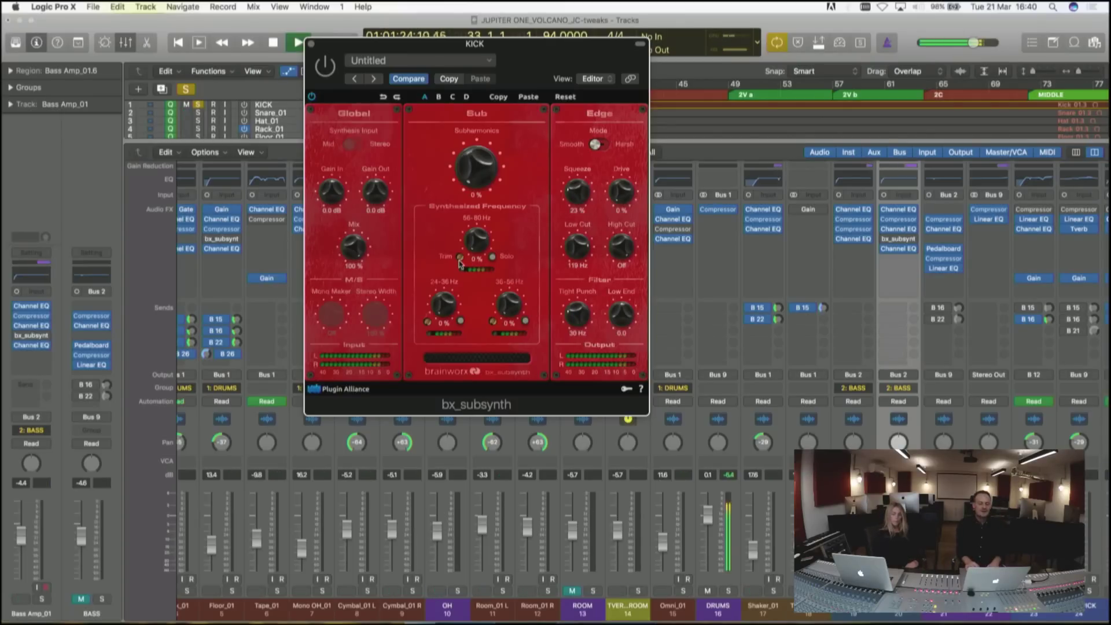
key(space)
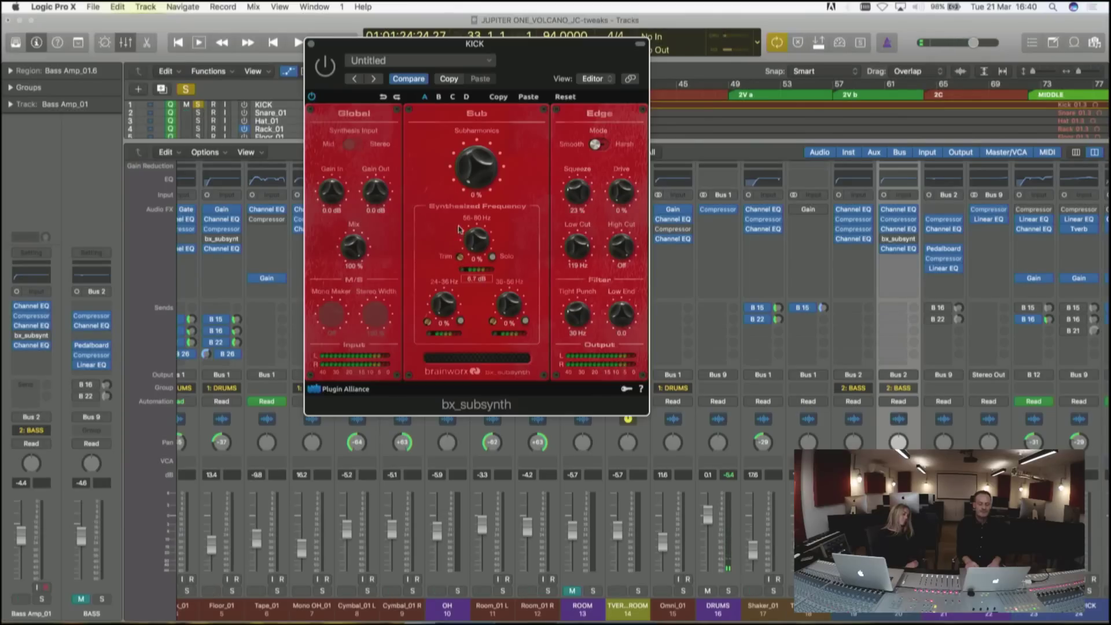
key(space)
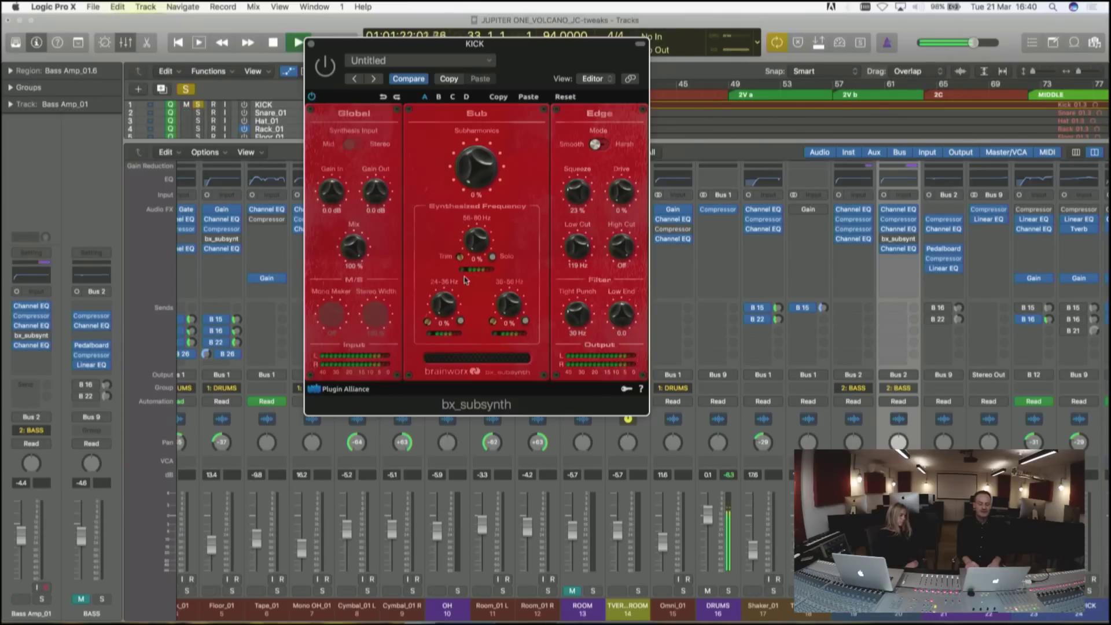
drag(476, 242, 473, 180)
drag(507, 233, 508, 236)
drag(473, 169, 466, 110)
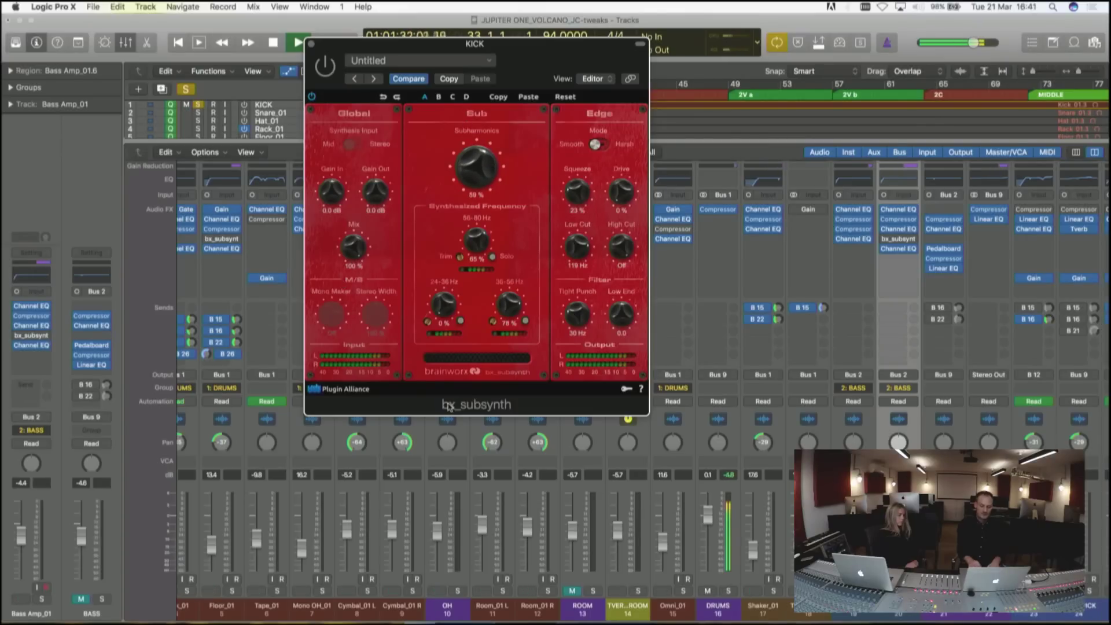
- Reopen bx_subsynth from the KICK channel and move its window clear of the kick and snare strips
scroll(238, 334, left, 5)
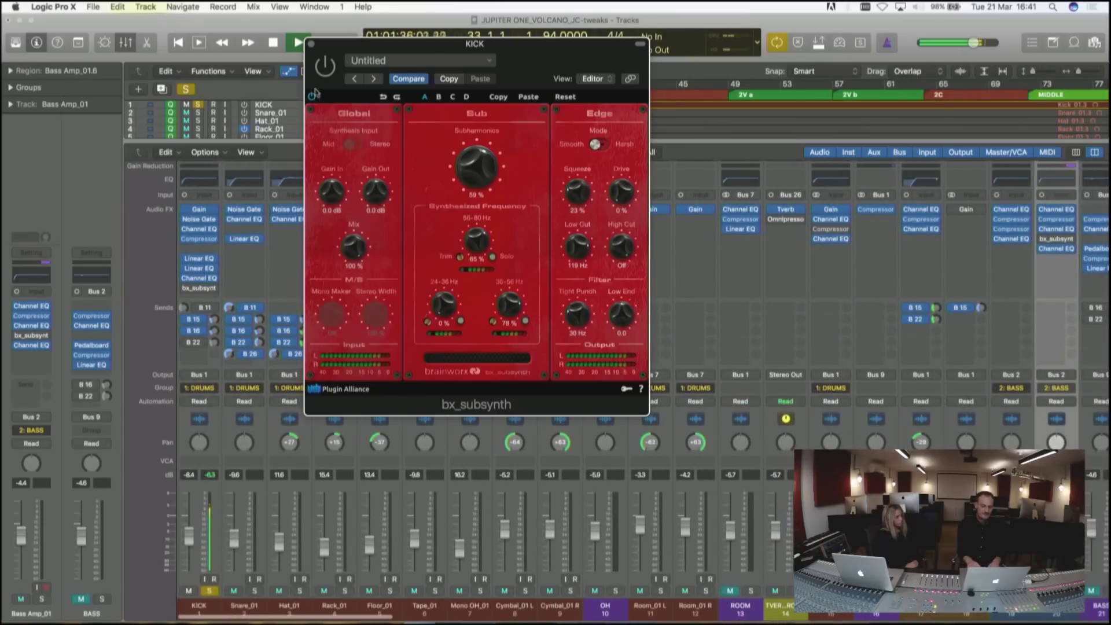
click(312, 45)
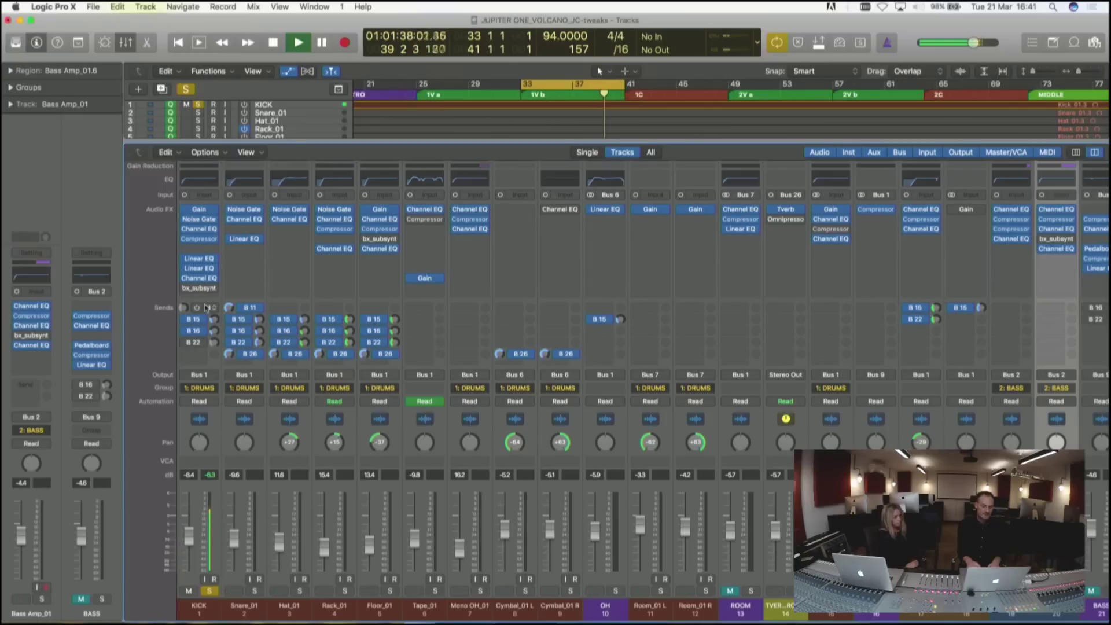
click(200, 289)
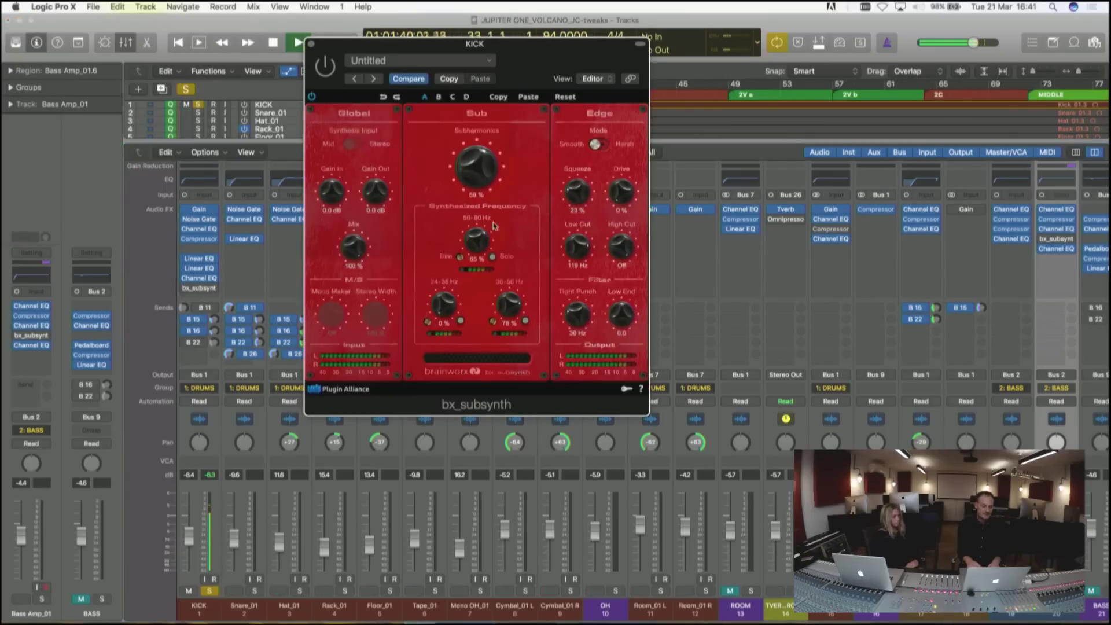
drag(511, 48, 680, 87)
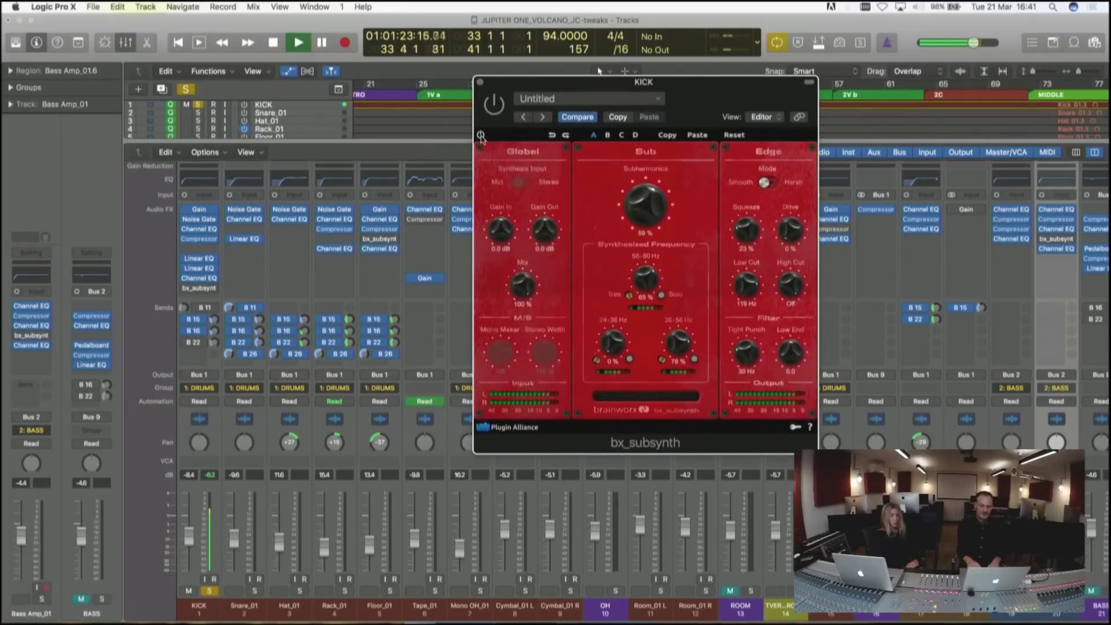
- Raise the kick's Subharmonics to 94 % and its 24–36 Hz band to 69 %
drag(658, 217, 659, 196)
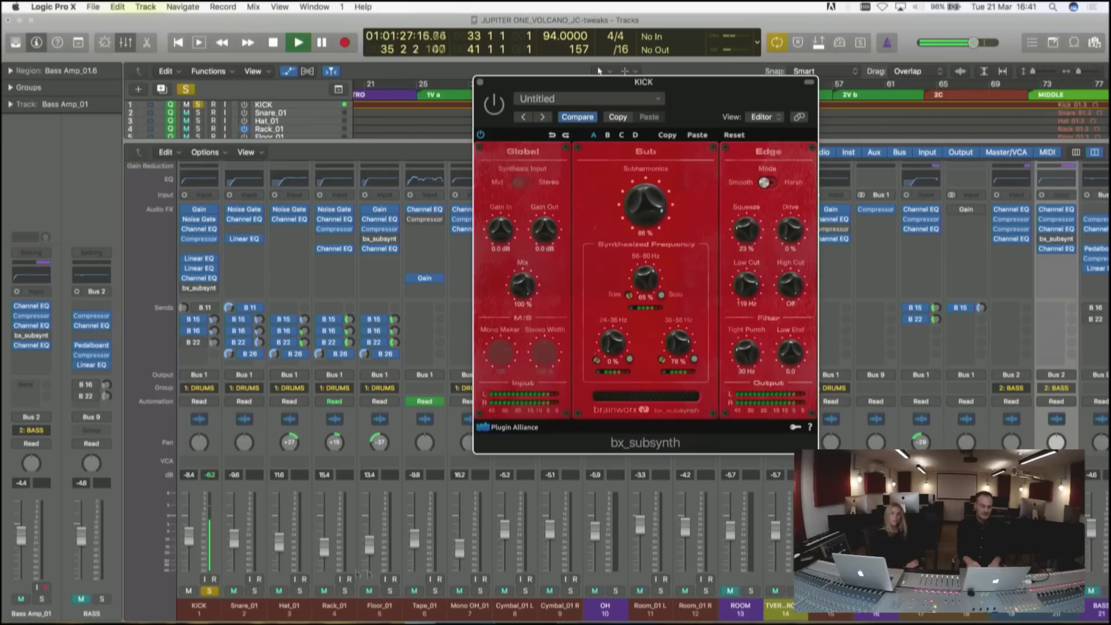
click(198, 289)
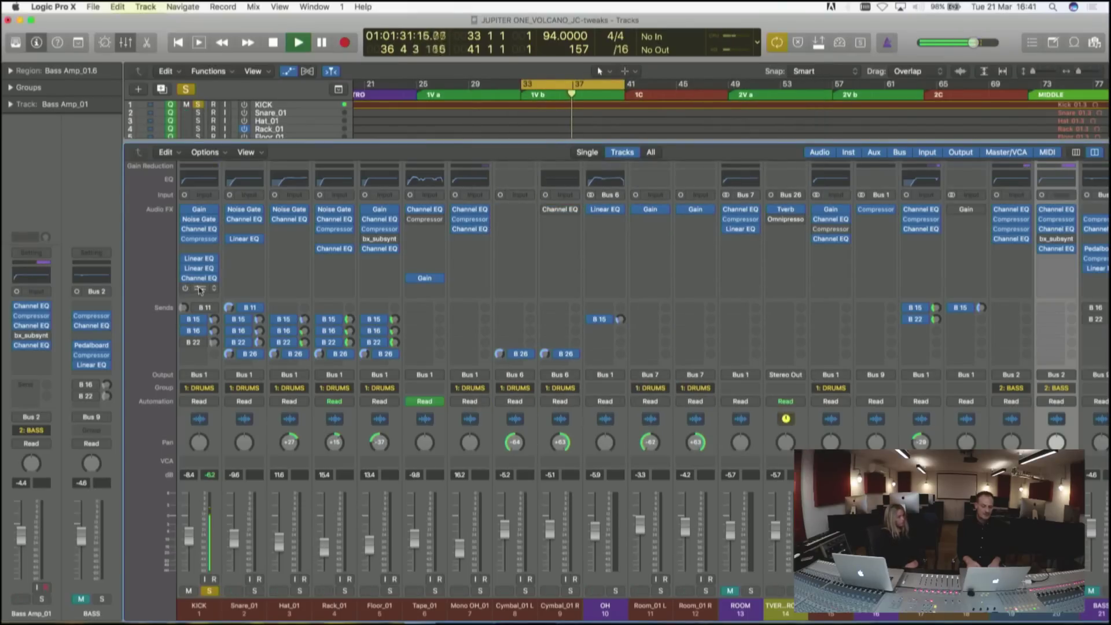
click(200, 289)
drag(620, 335, 616, 280)
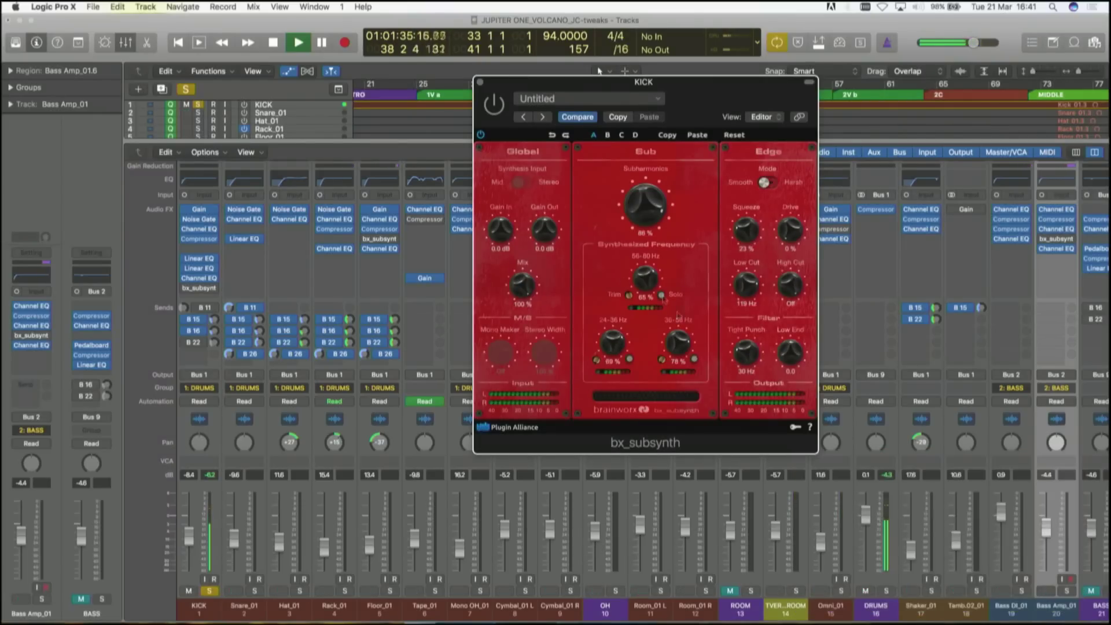
drag(650, 216, 652, 197)
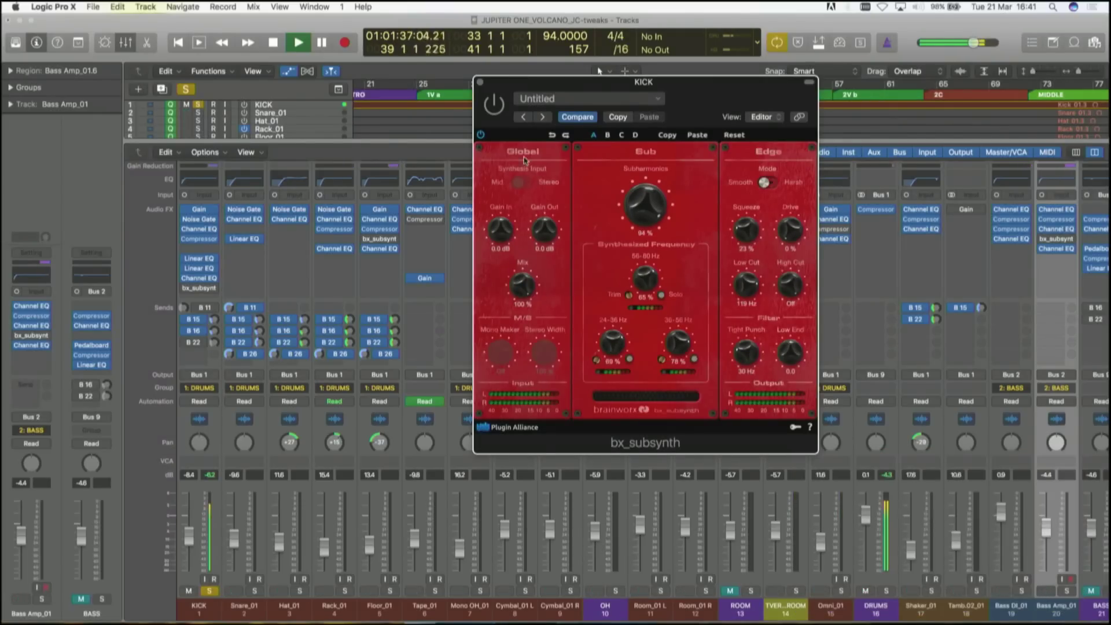
- Enable the bypassed bx_subsynth, stop playback, and return Subharmonics and all three synthesized frequency bands to 0 %
click(494, 104)
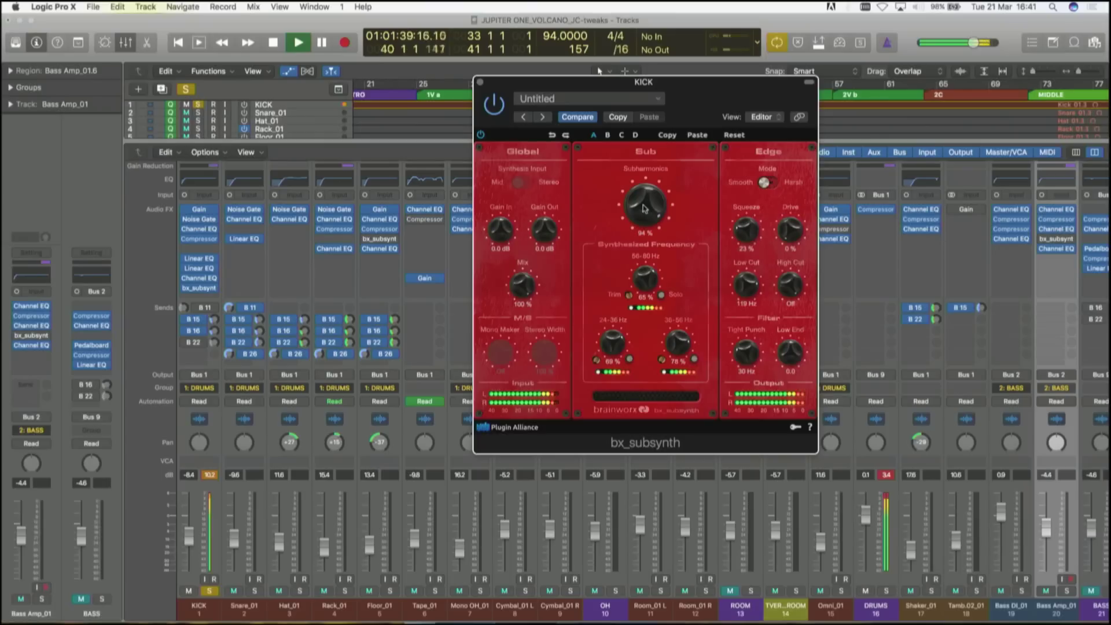
drag(641, 214, 637, 370)
key(space)
drag(646, 279, 657, 456)
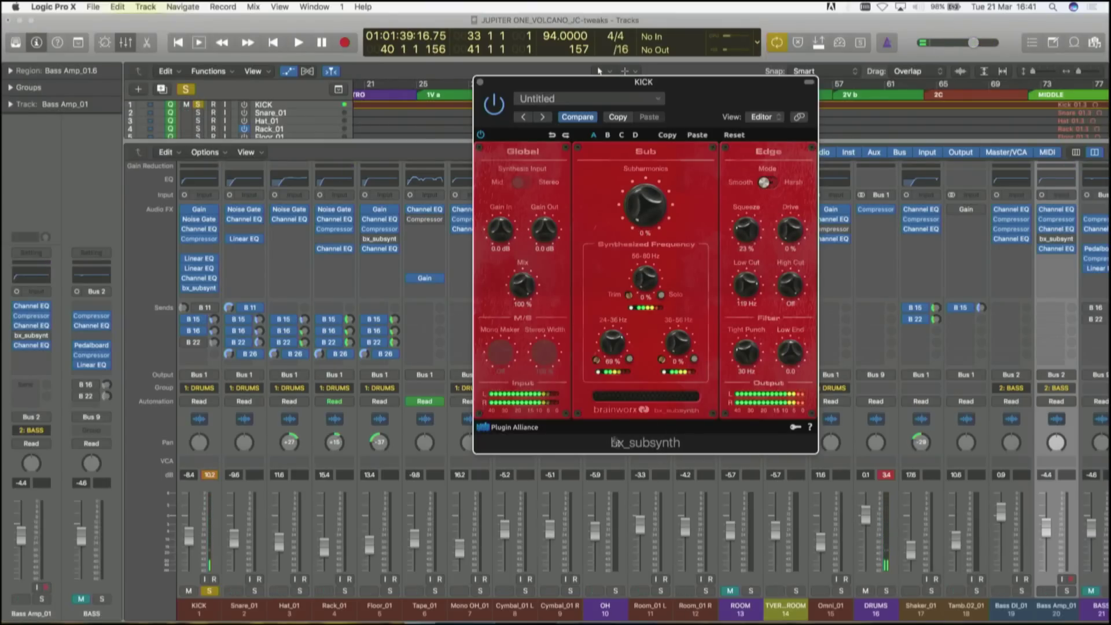
drag(610, 343, 631, 546)
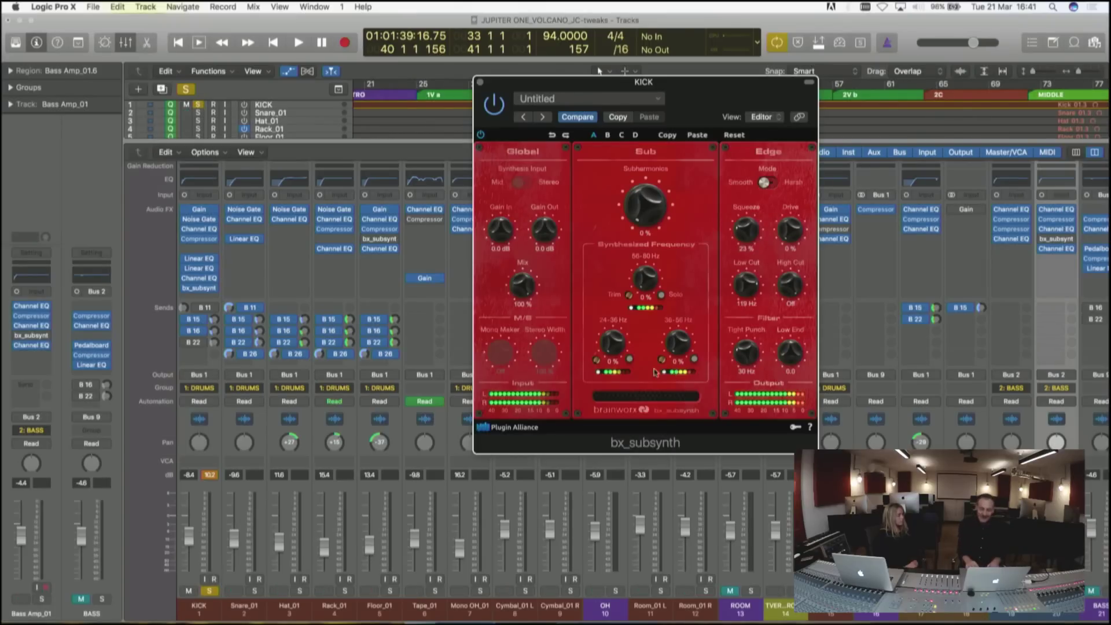
- Raise Subharmonics to 72 % during playback, and reset Squeeze to 0 % and Low Cut and Tight Punch to Off
mouse_move(600, 365)
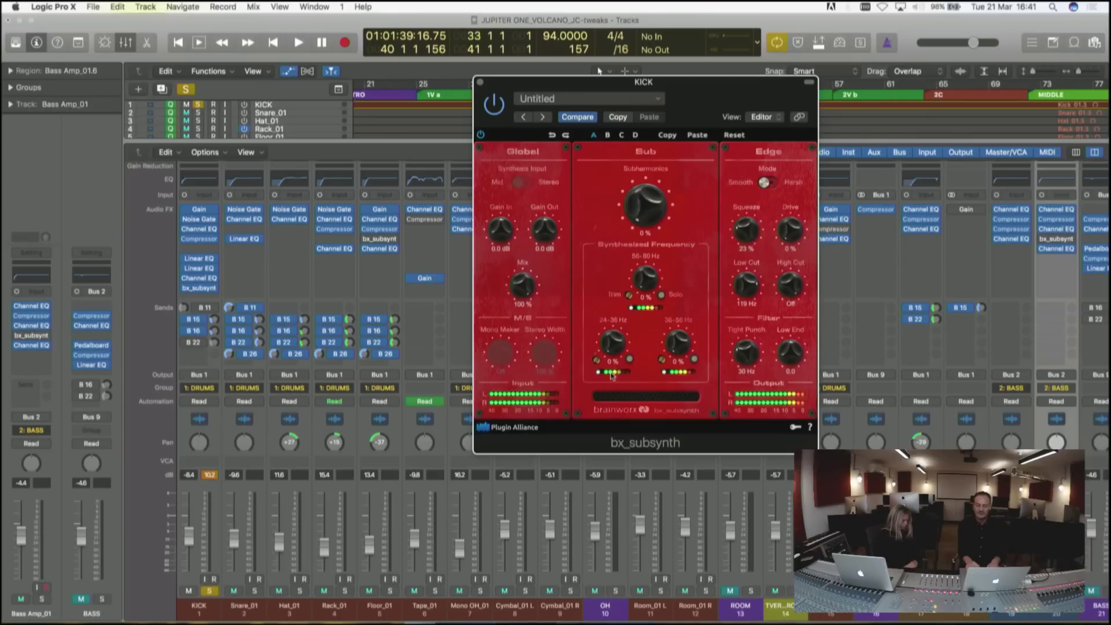
key(space)
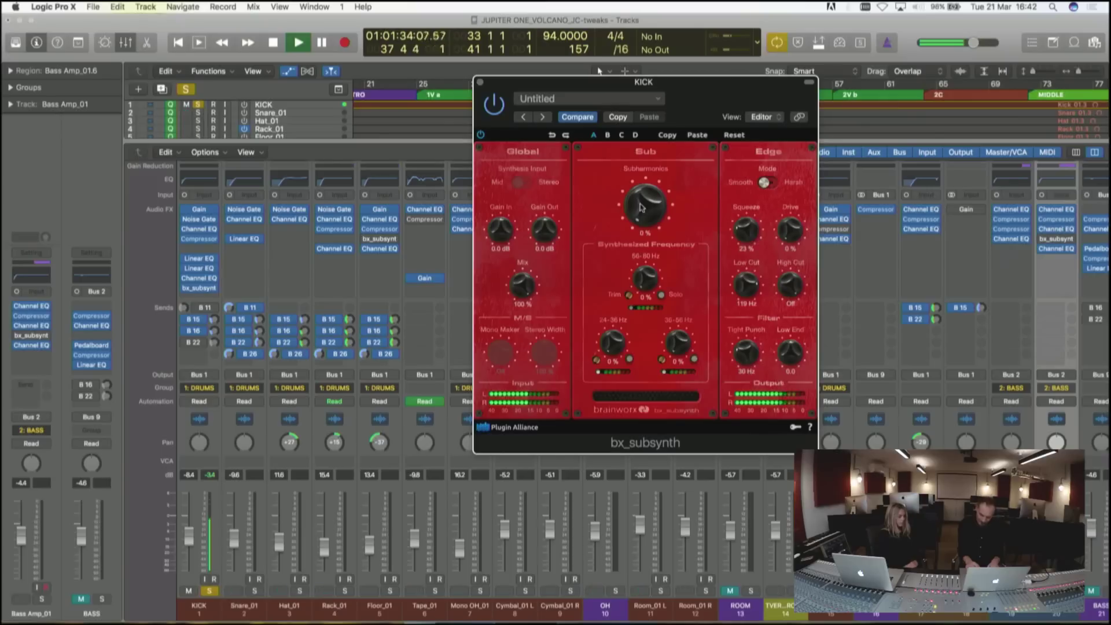
drag(644, 215, 644, 145)
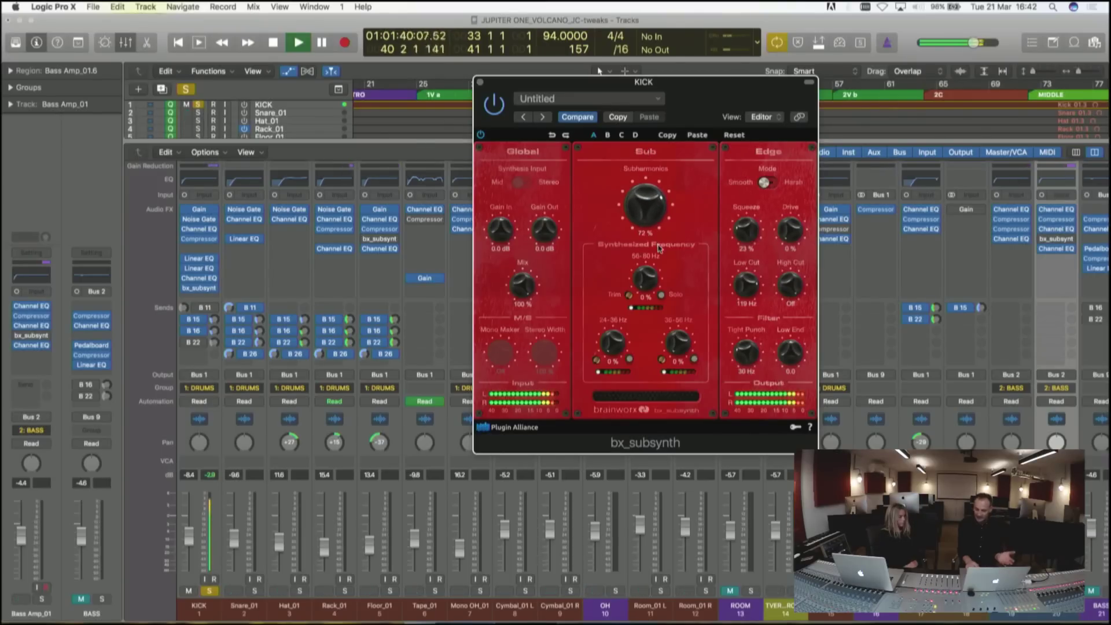
key(space)
double_click(749, 285)
double_click(746, 350)
double_click(746, 231)
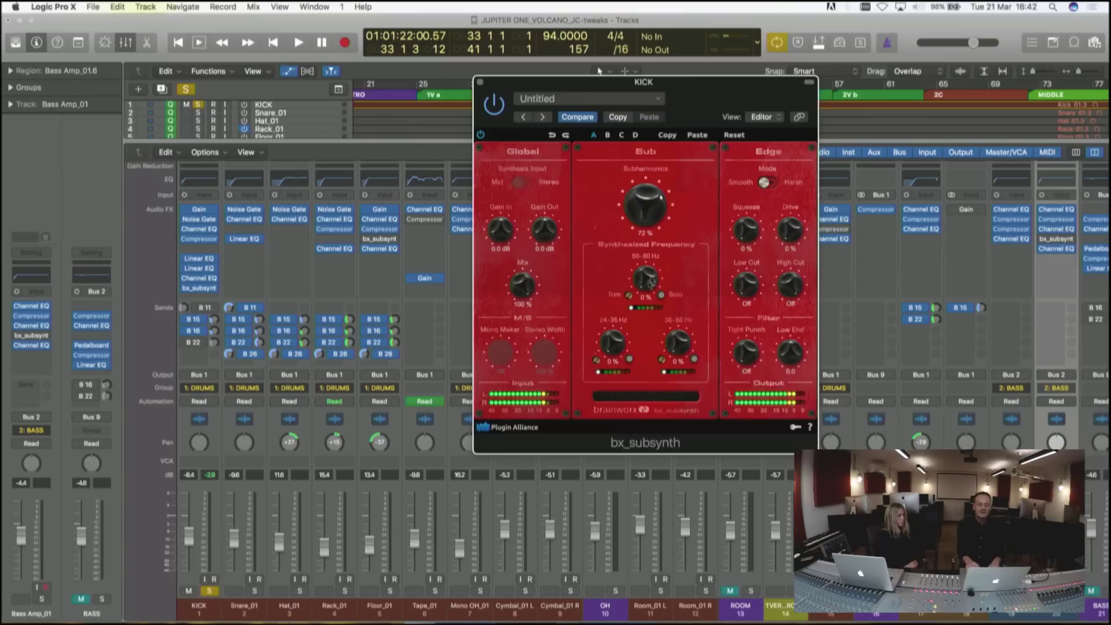
- Set Subharmonics to 77 %, 56–80 Hz to 84 %, 36–56 Hz to 81 % and 24–36 Hz to about 88 %, and compare against bypass
drag(651, 282, 645, 260)
key(space)
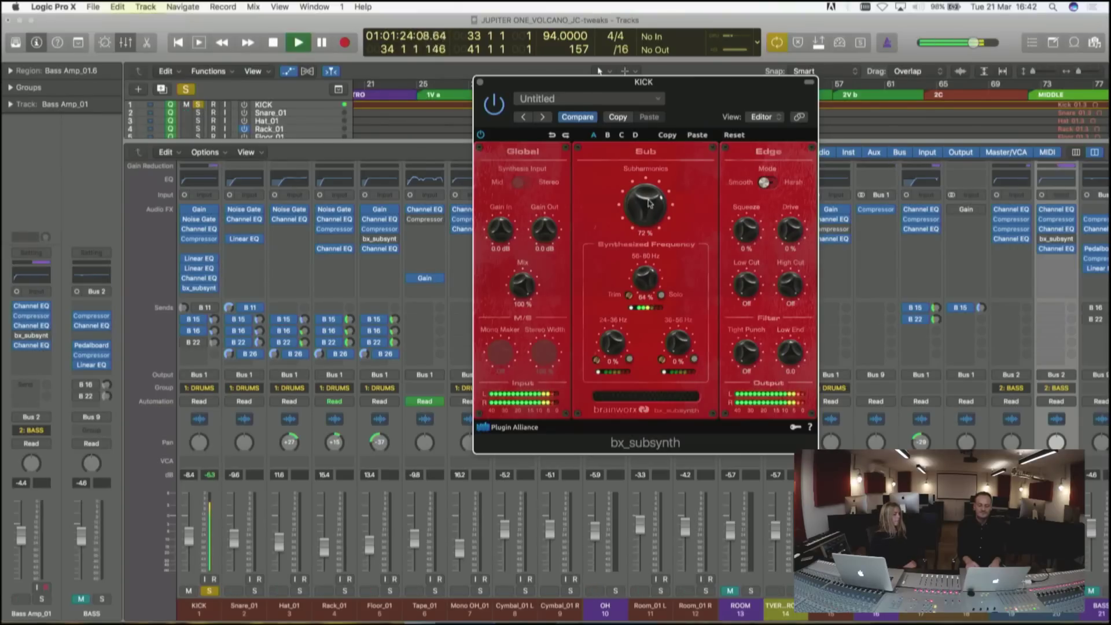
drag(646, 200, 647, 196)
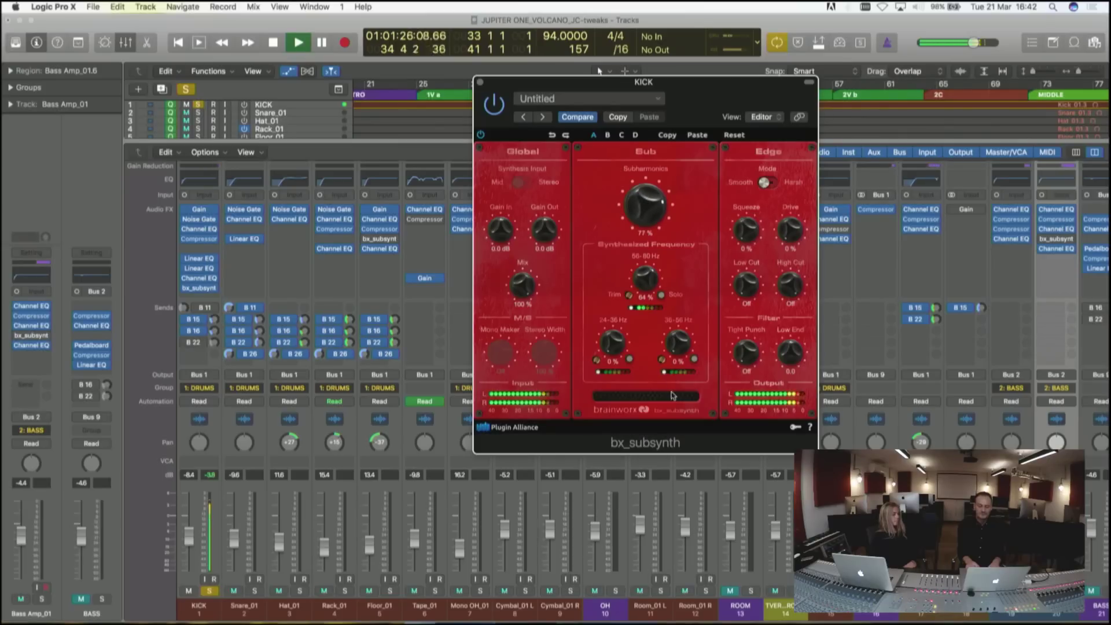
drag(680, 349, 675, 285)
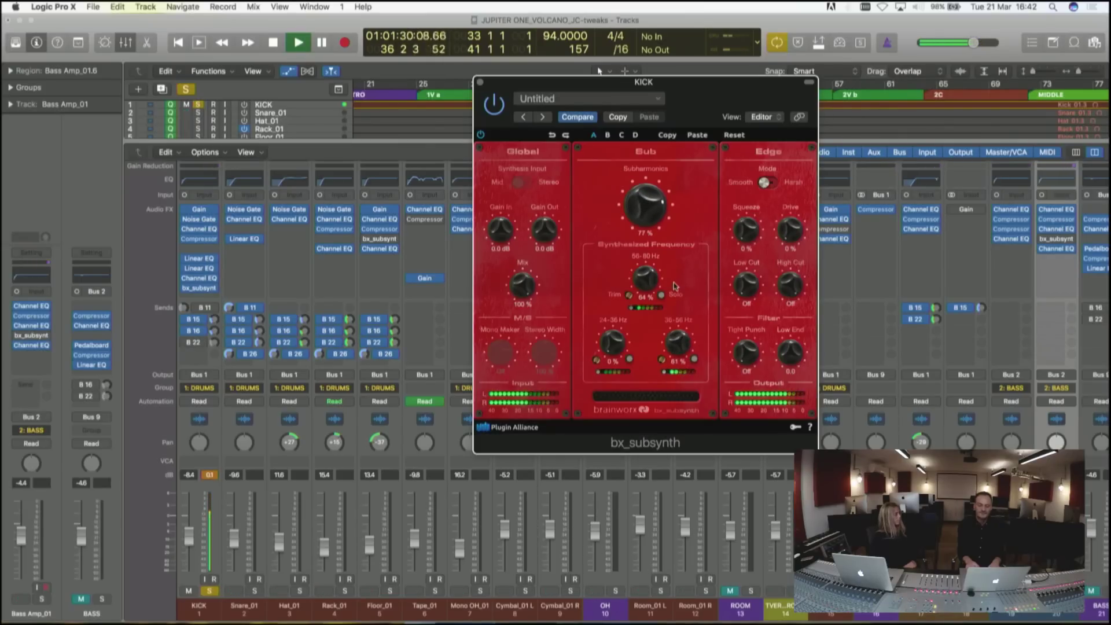
drag(617, 346, 613, 280)
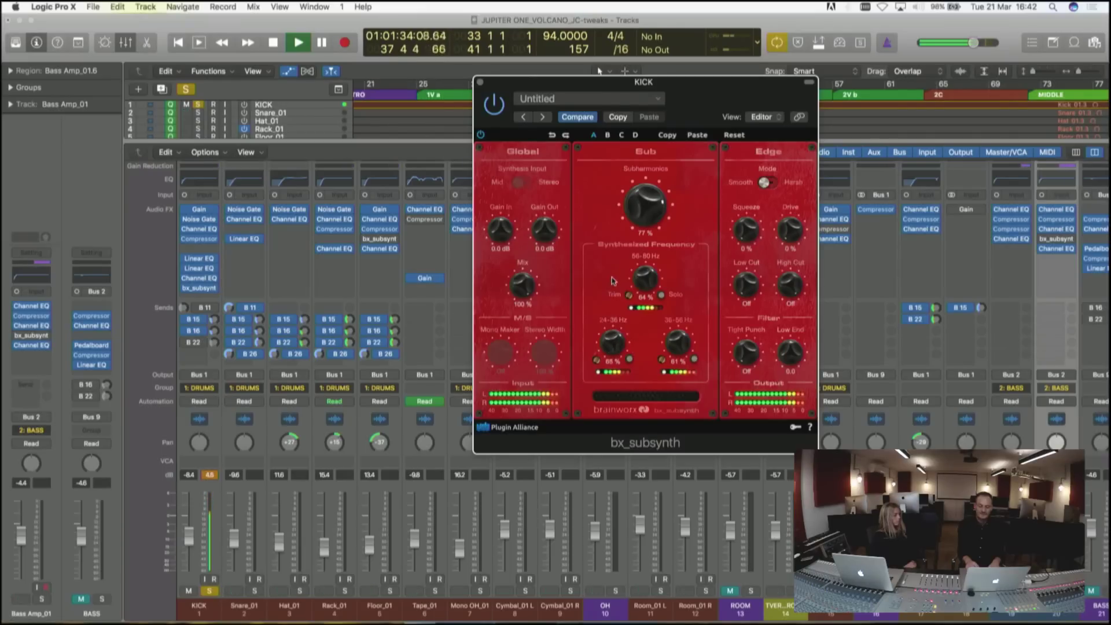
click(481, 135)
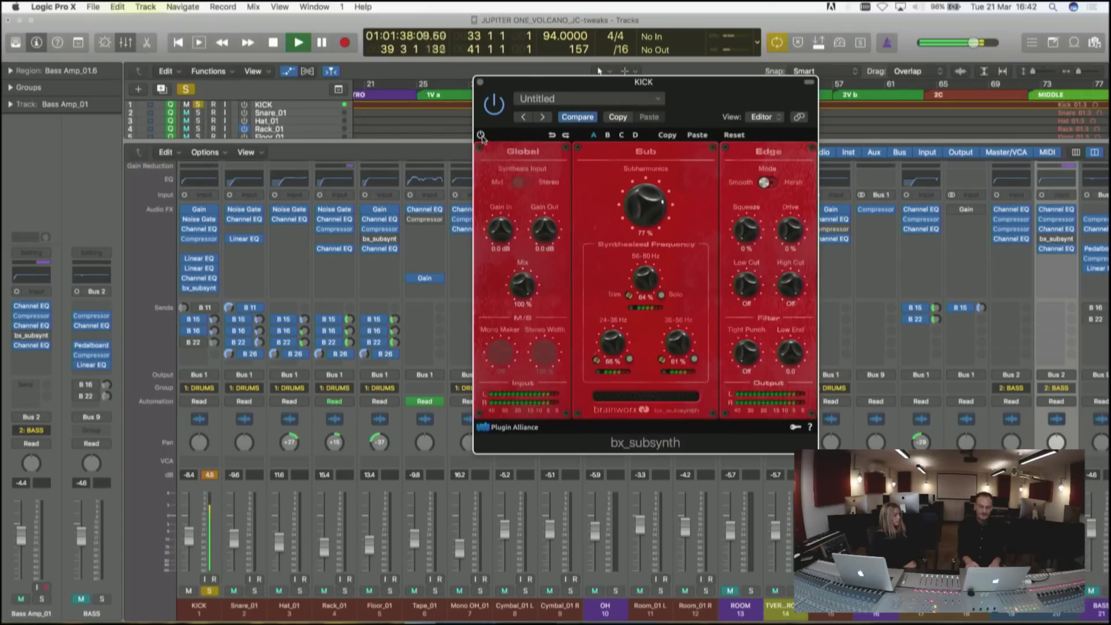
click(481, 135)
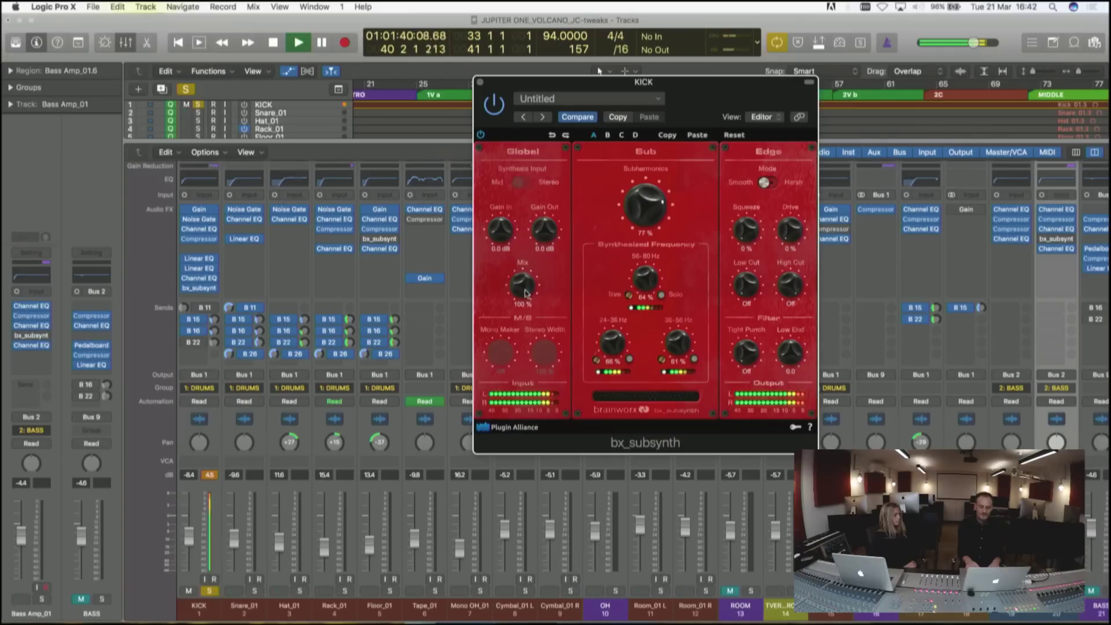
- Push Subharmonics to 100 %, 56–80 Hz to 93 % and 36–56 Hz to 92 %, and compare the kick against bypass
drag(638, 201, 639, 168)
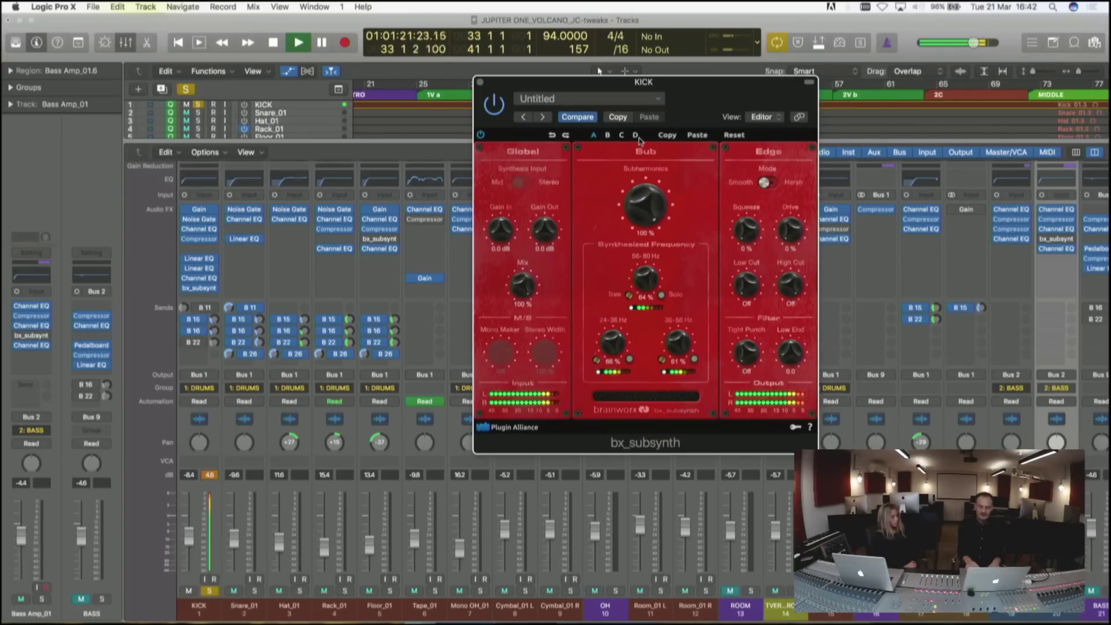
drag(645, 278, 646, 264)
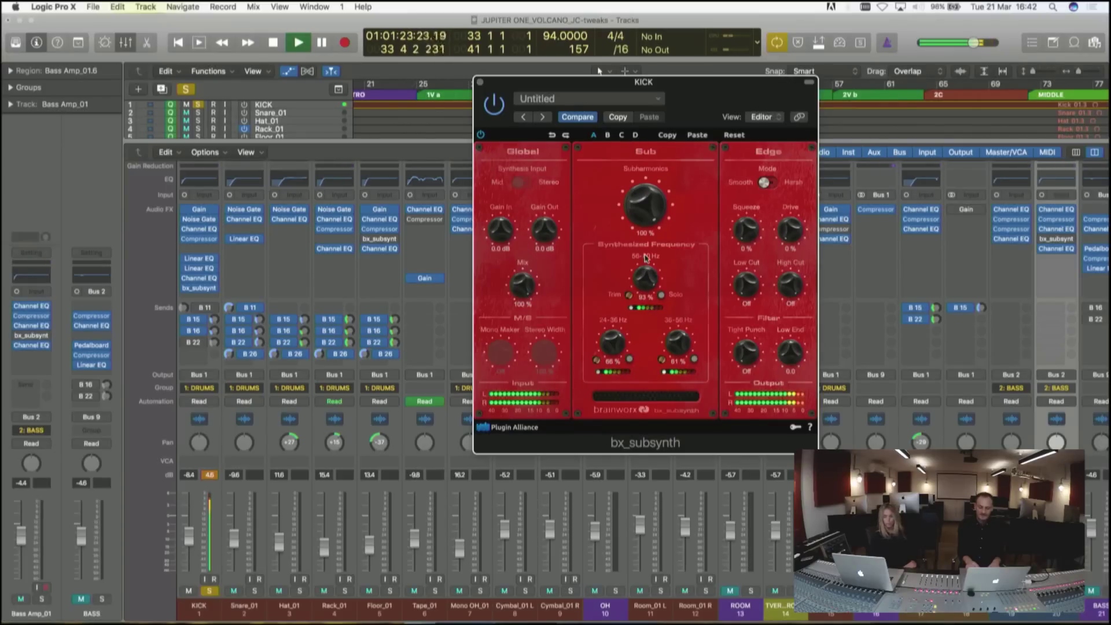
drag(687, 379, 672, 309)
drag(611, 327, 609, 327)
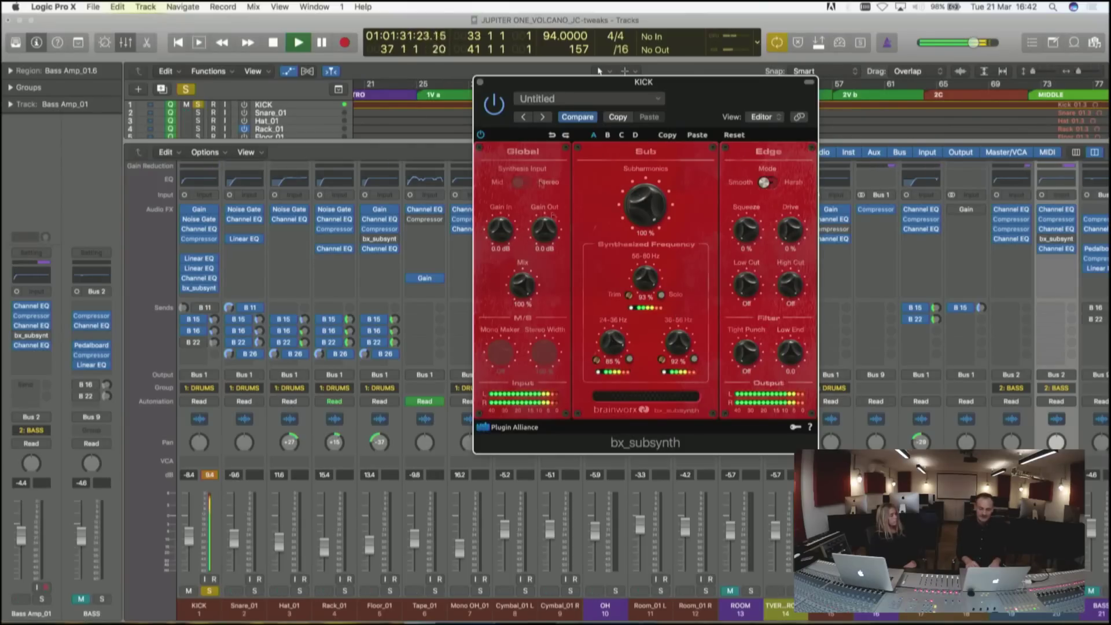
click(479, 134)
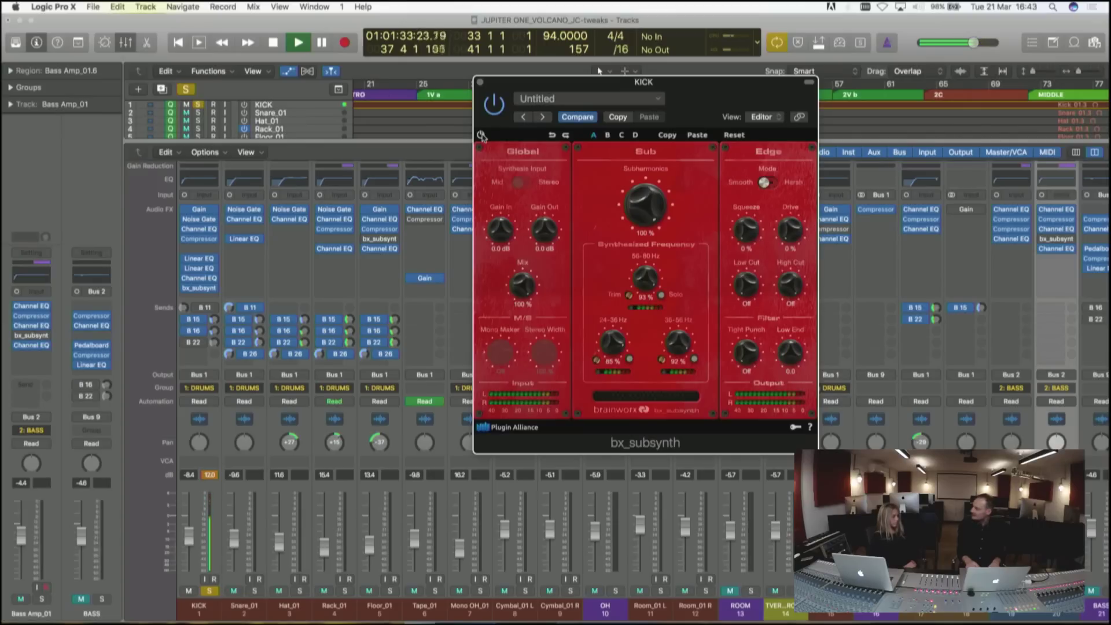
click(481, 135)
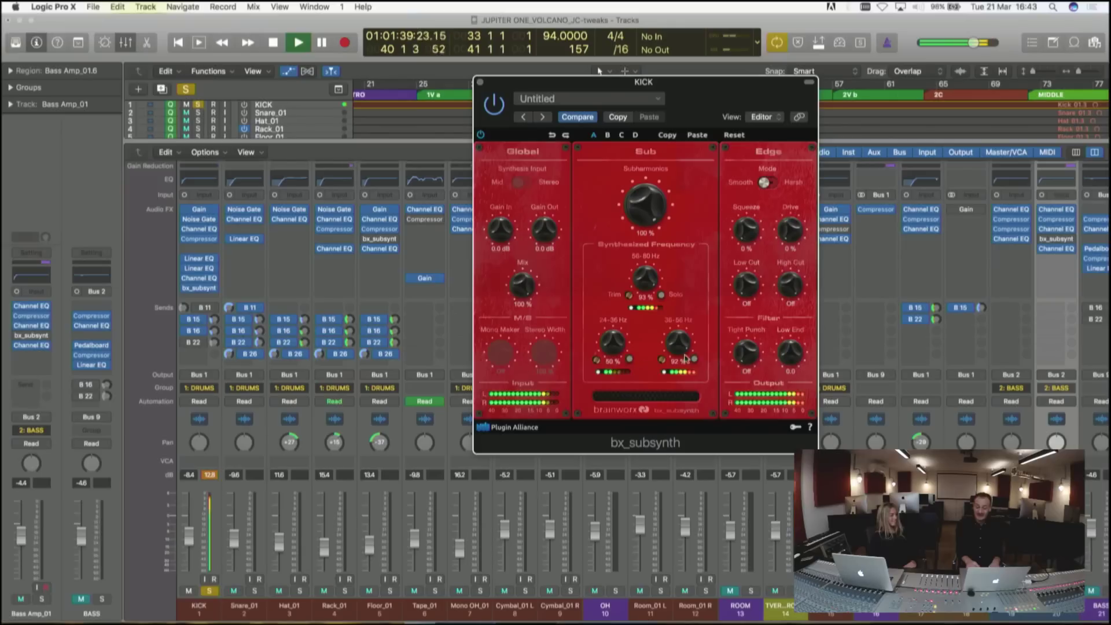
- Lower Subharmonics to about 70 %, 24–36 Hz to 50 %, 36–56 Hz to 38 % and 56–80 Hz to 84 %
drag(676, 372, 677, 390)
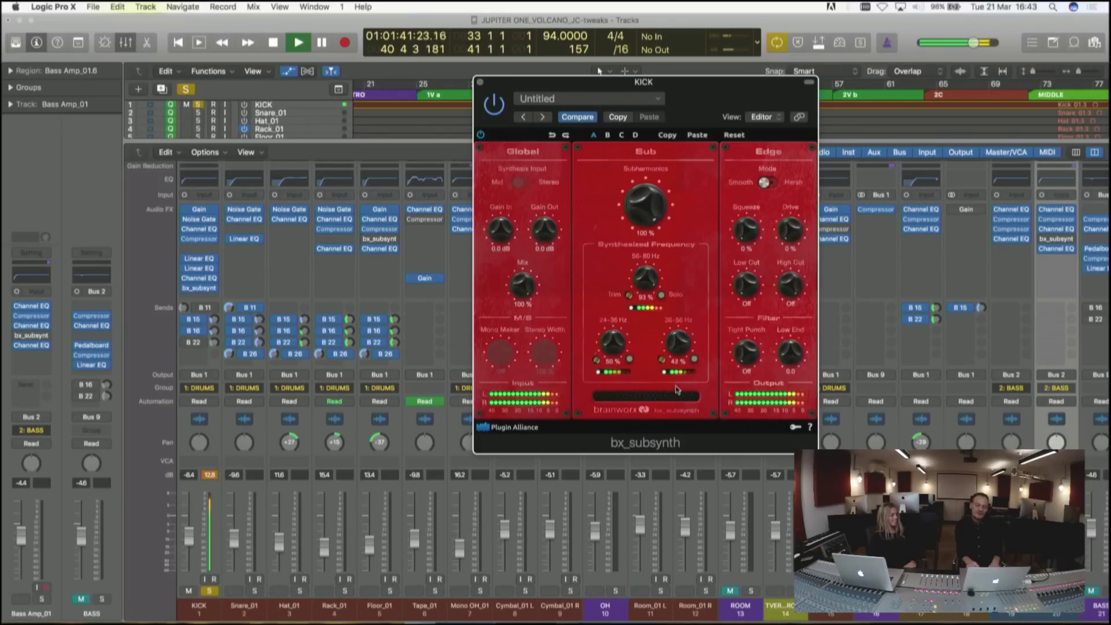
mouse_move(641, 301)
mouse_down()
mouse_move(642, 316)
mouse_move(643, 306)
mouse_up()
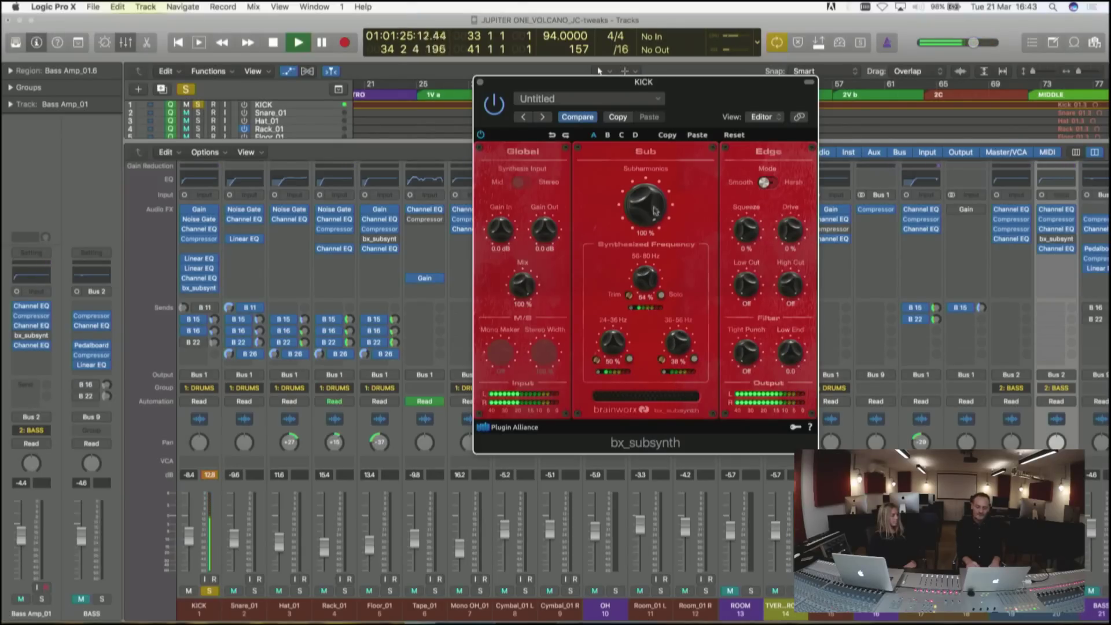
drag(648, 206, 649, 225)
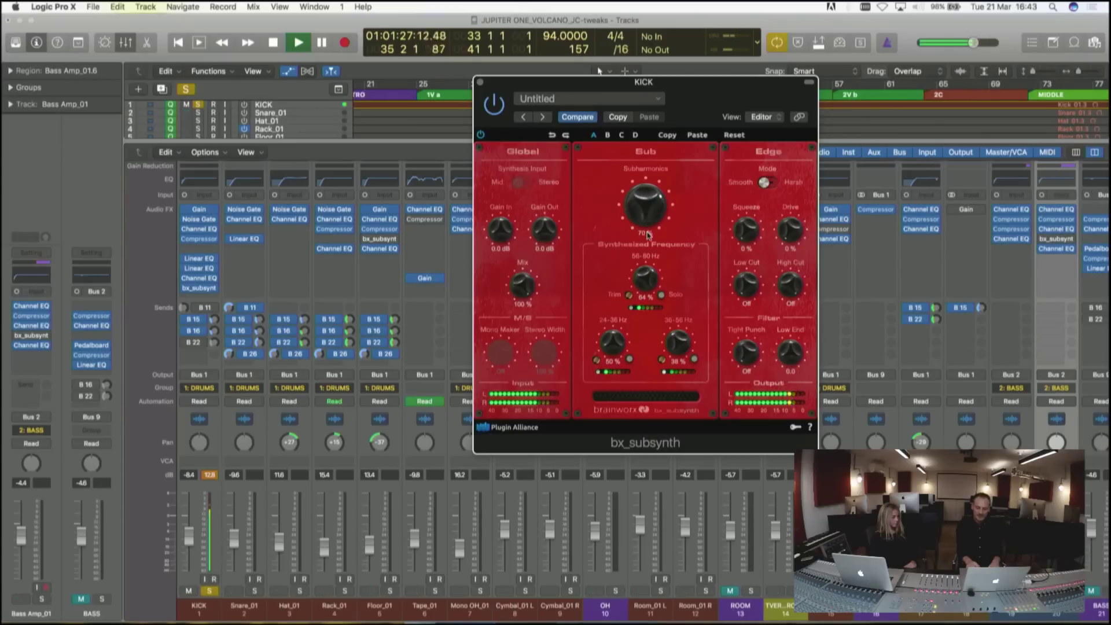
- Compare the kick against bypass, and raise Tight Punch to 33 Hz while auditioning
click(480, 134)
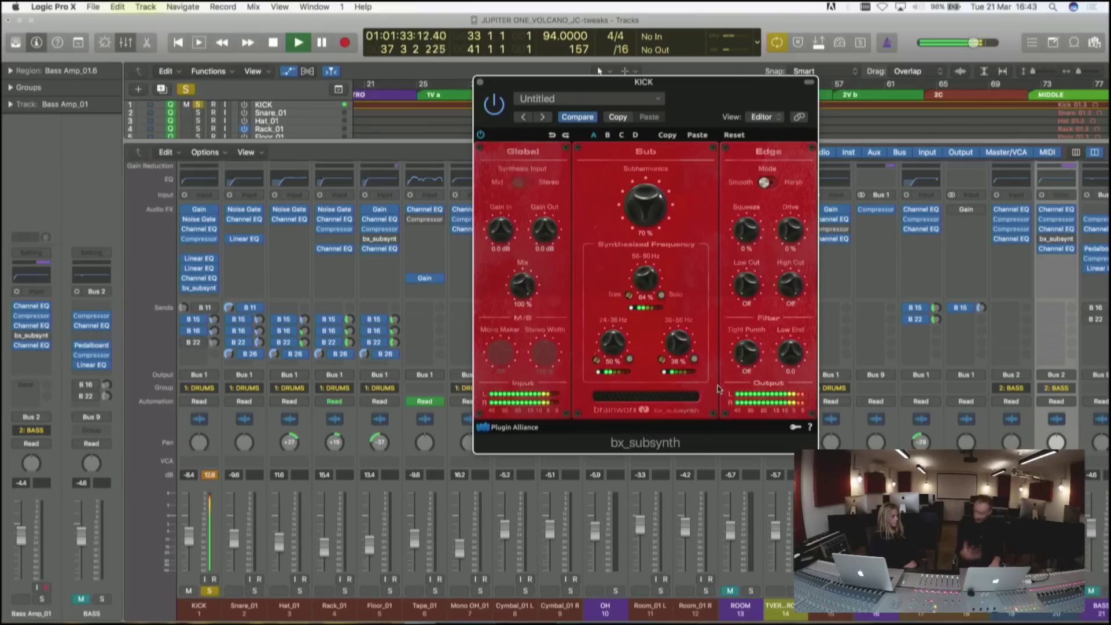
key(space)
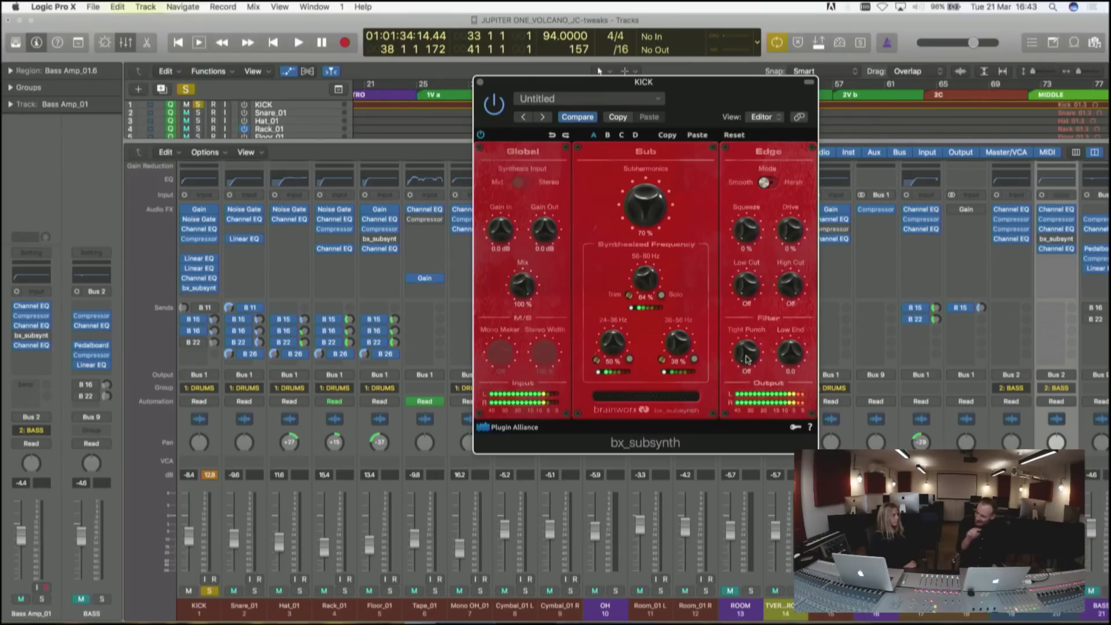
drag(746, 358, 746, 342)
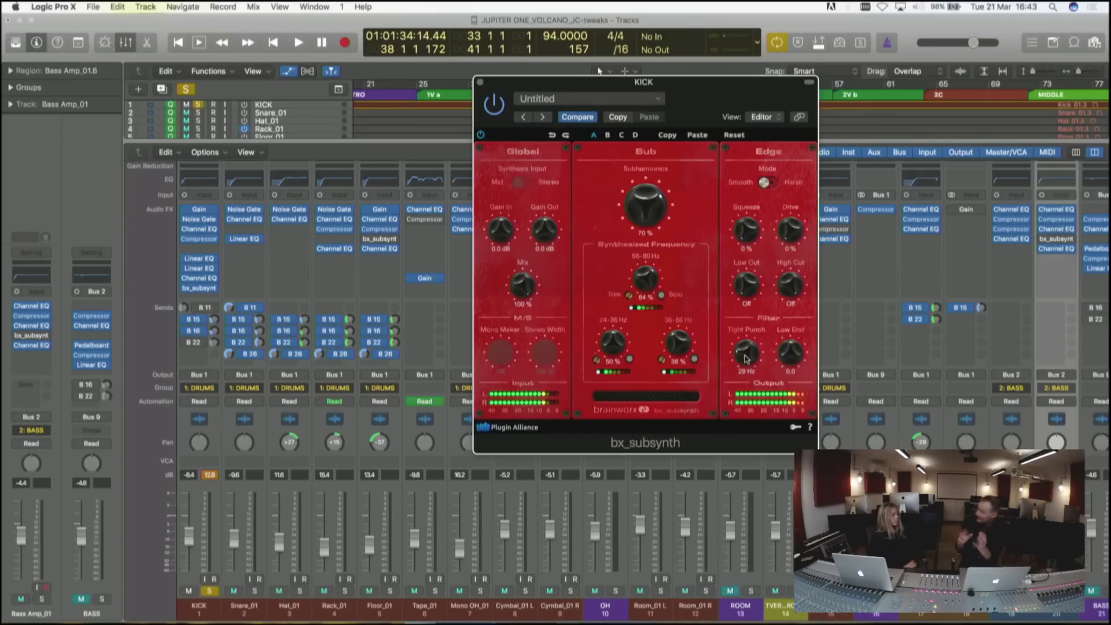
key(space)
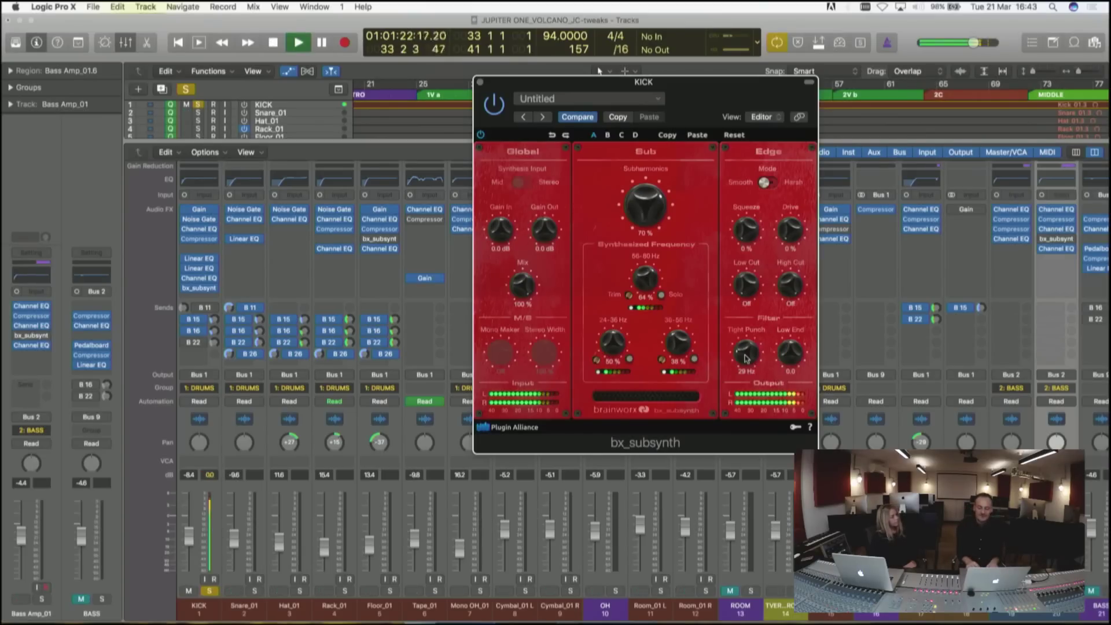
mouse_move(746, 358)
mouse_down()
mouse_move(752, 427)
mouse_move(747, 321)
mouse_move(747, 345)
mouse_up()
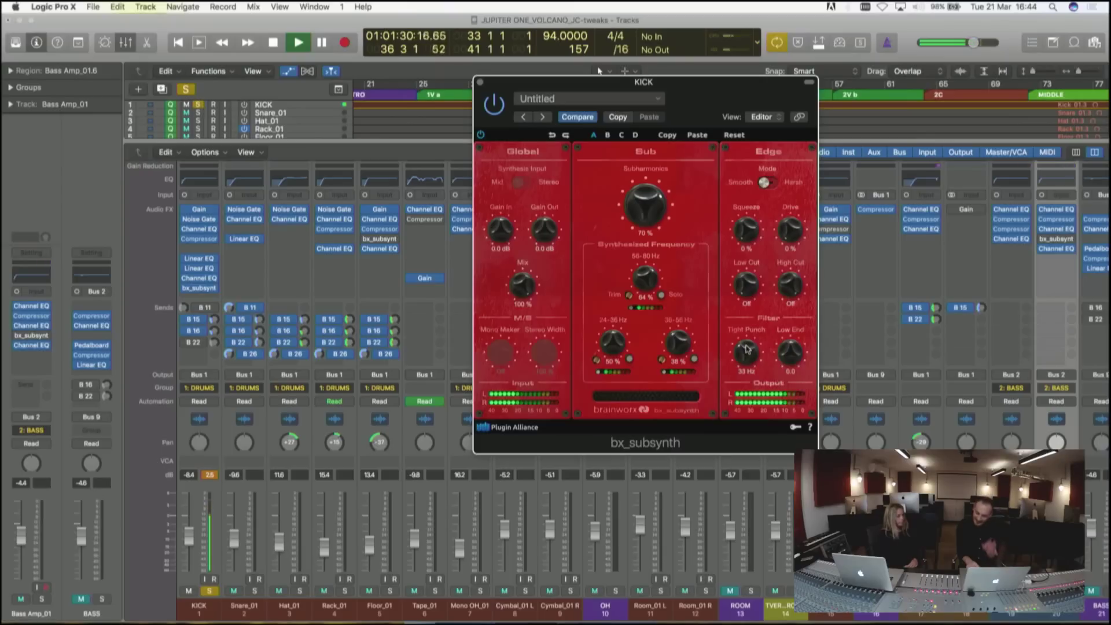
- Raise Subharmonics to 81 % and Low End to 2.3 on the kick, and close the plug-in window
mouse_move(641, 203)
mouse_down()
mouse_move(640, 181)
mouse_move(641, 195)
mouse_up()
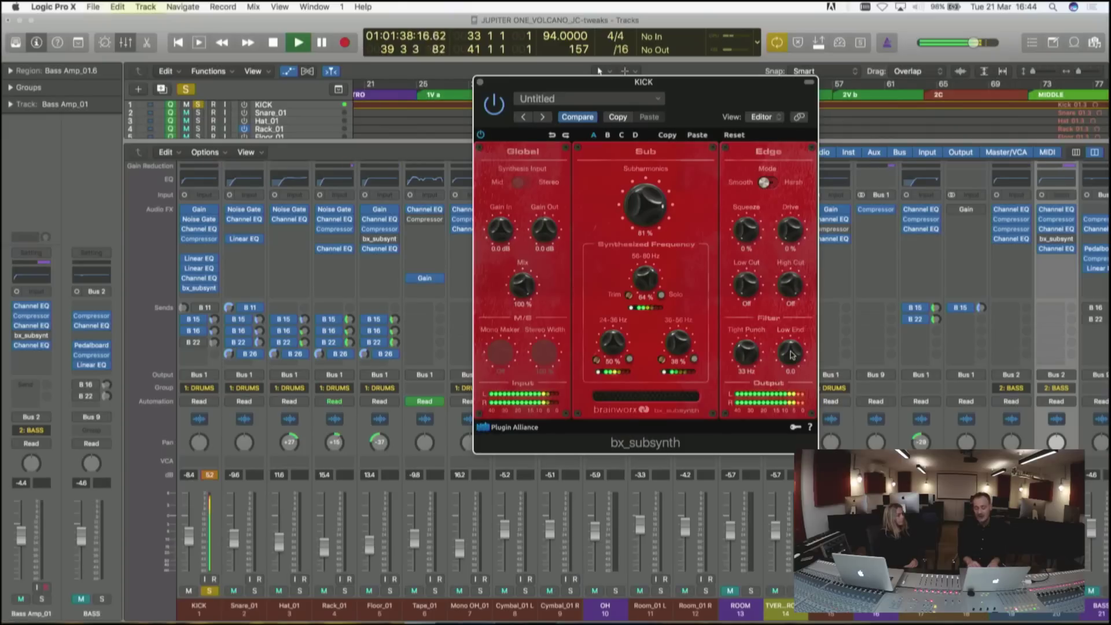
drag(791, 355, 787, 340)
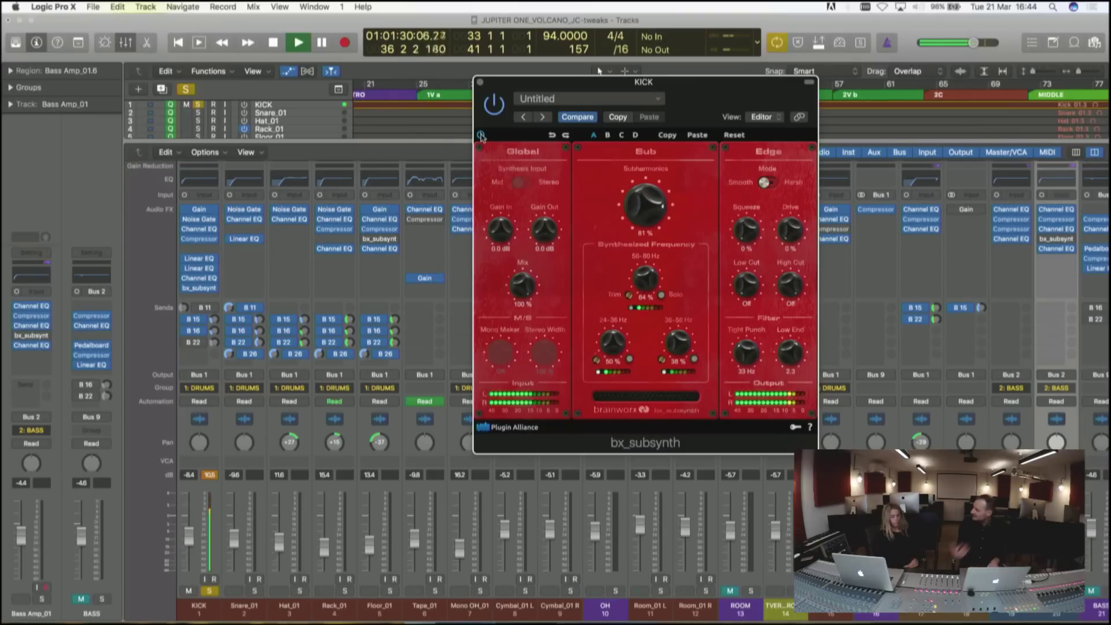
click(480, 83)
- Switch the solo from KICK to Floor_01, hide the mixer, and select the Floor_01 track in the arrangement
click(209, 590)
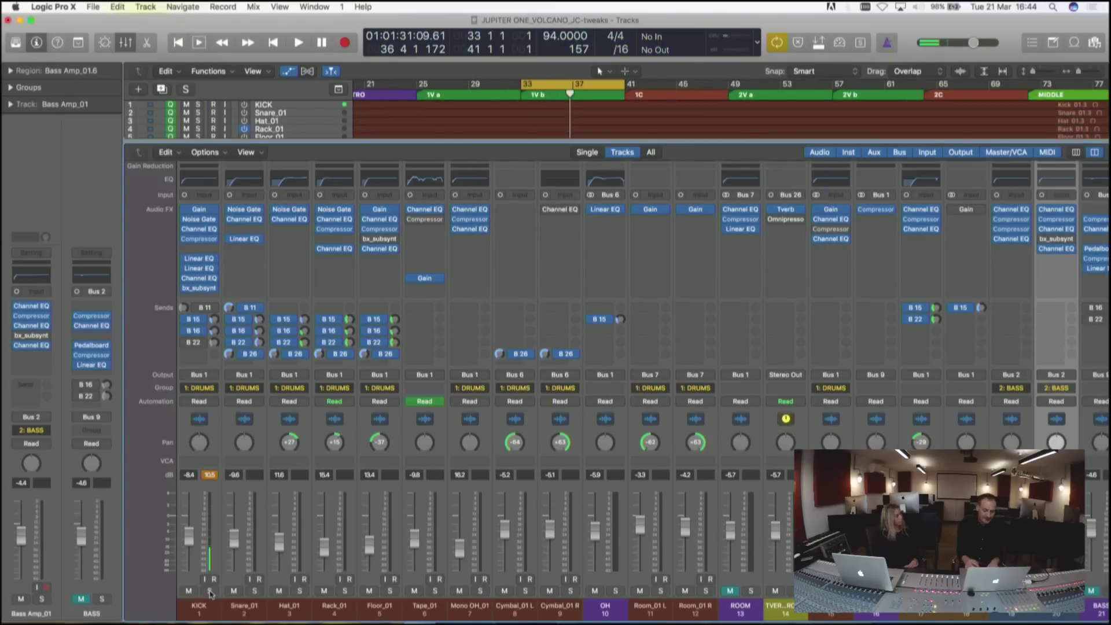
click(390, 591)
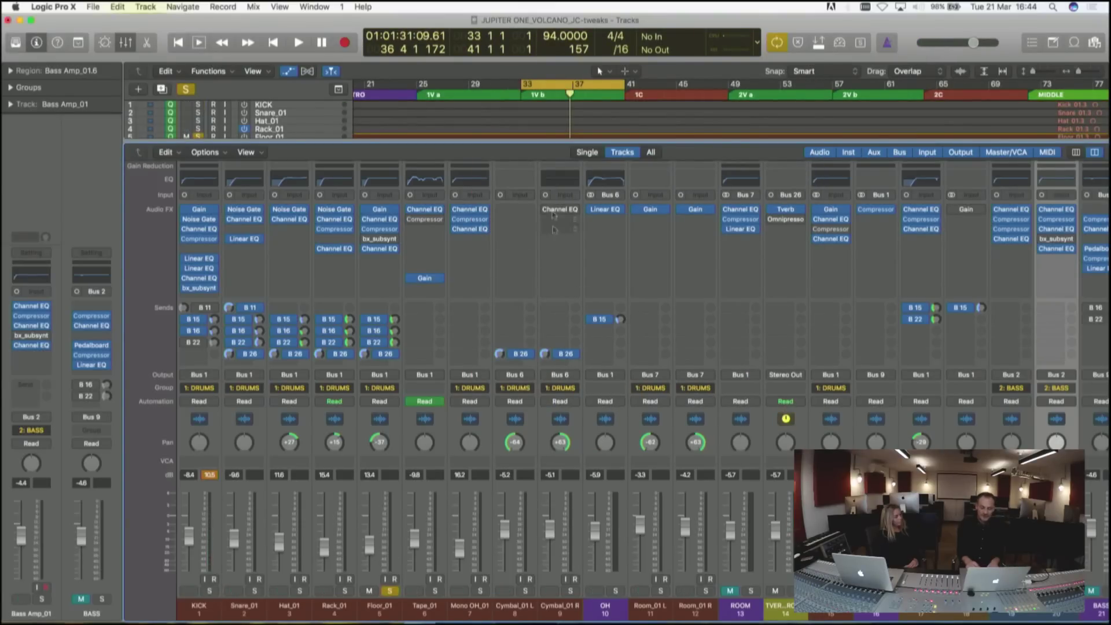
key(x)
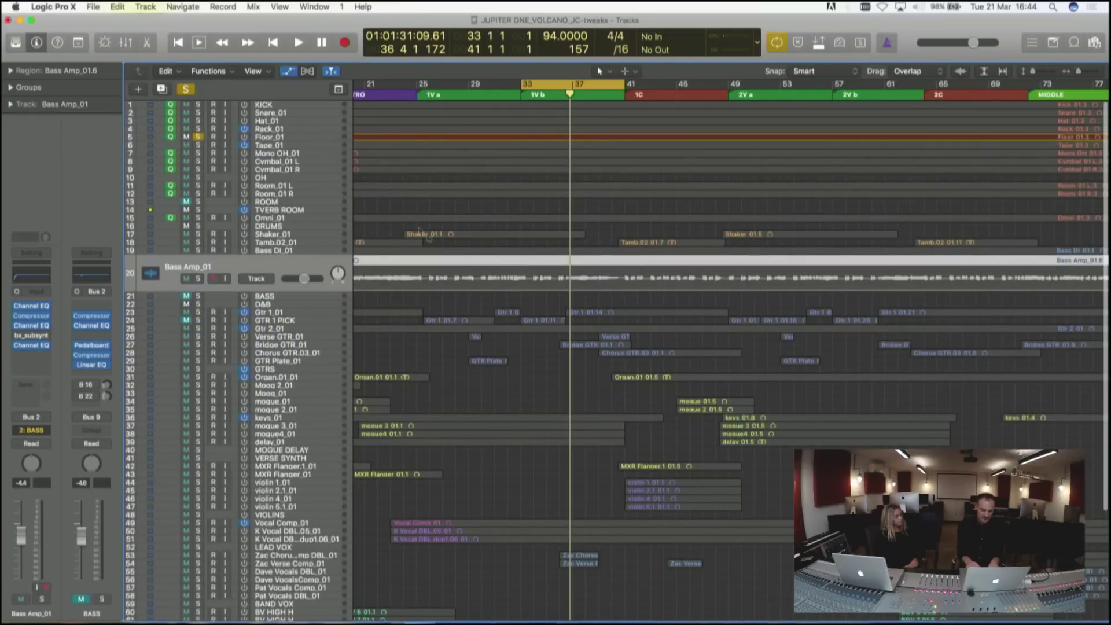
scroll(290, 272, up, 2)
scroll(291, 272, down, 2)
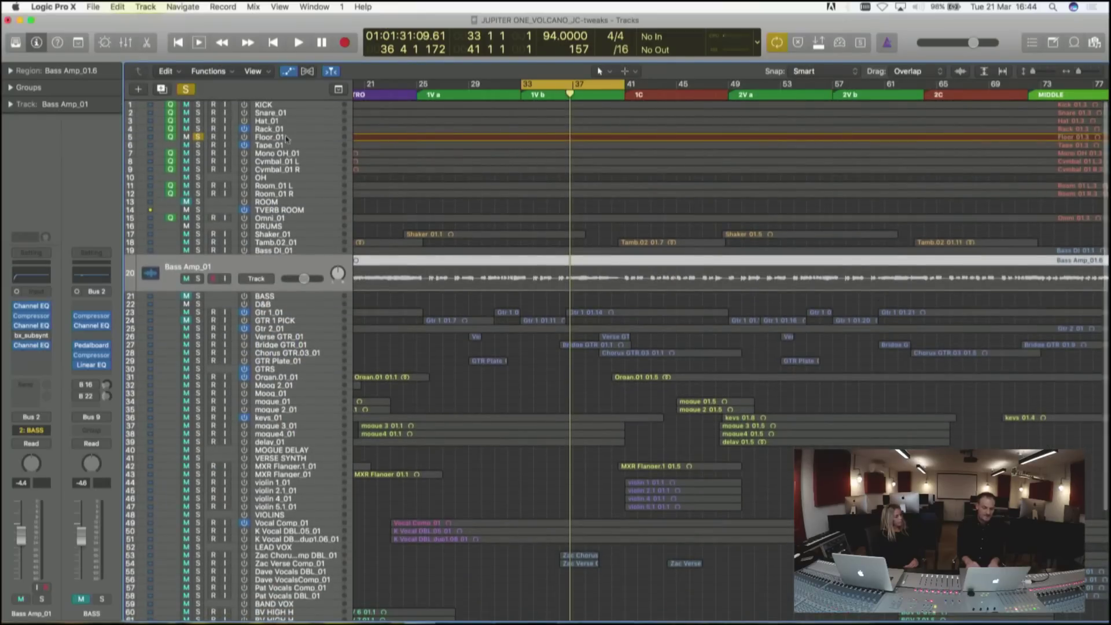
click(286, 139)
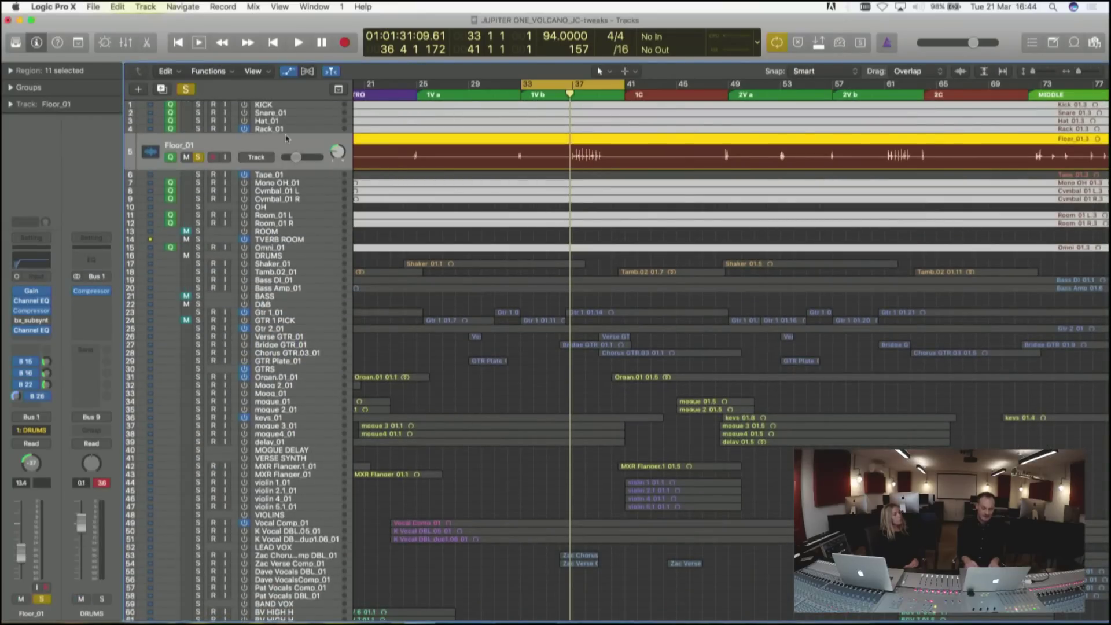
- Show track automation, shorten the cycle to start at bar 36 beat 3 before the floor tom fill, and play it
key(a)
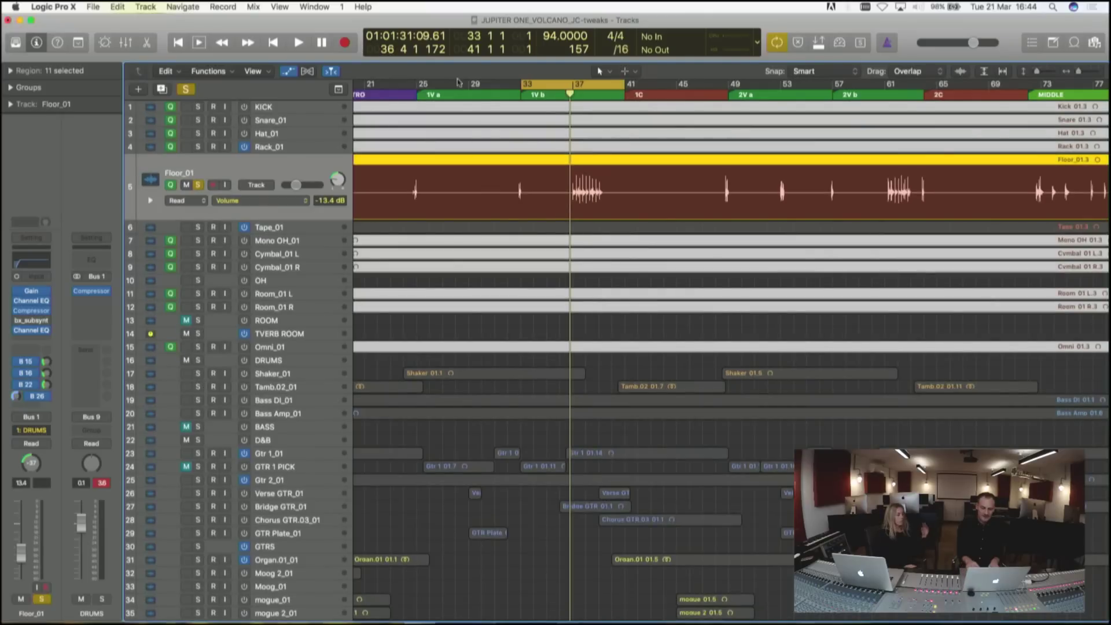
drag(523, 85, 568, 87)
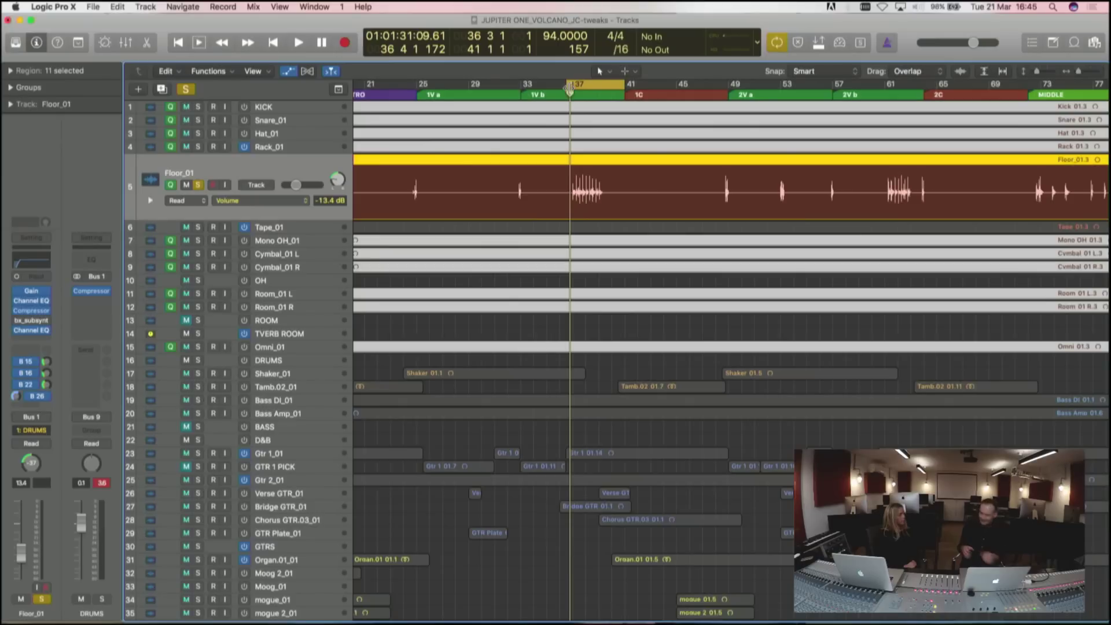
double_click(568, 87)
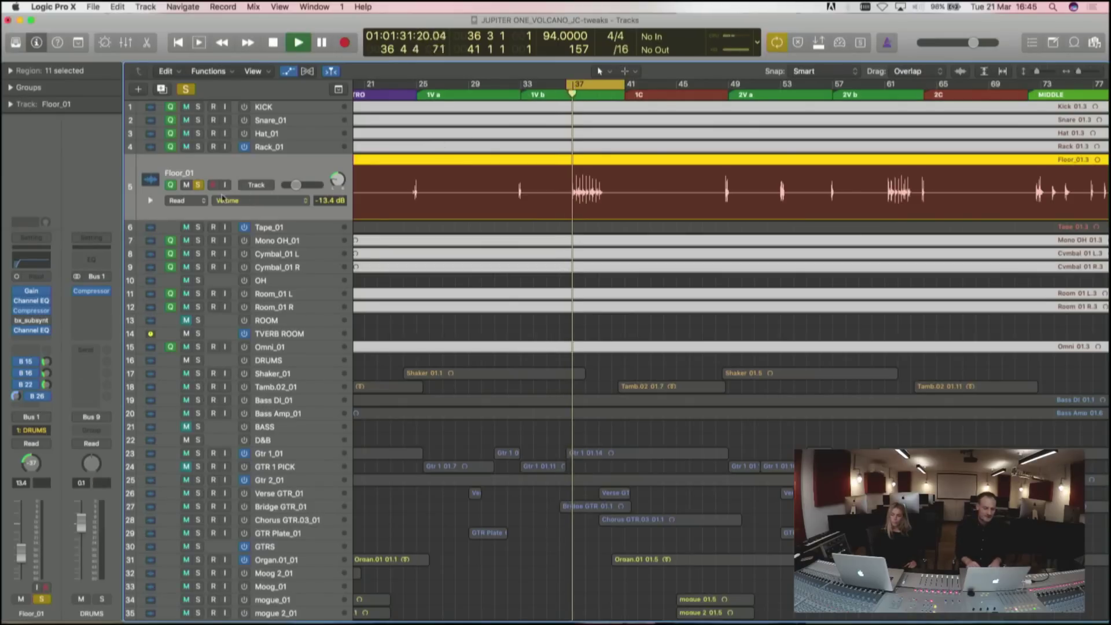
- Open bx_subsynth on Floor_01, audition the tom fill with the plug-in off and on, leave it enabled, and close it
click(31, 320)
drag(273, 58, 739, 143)
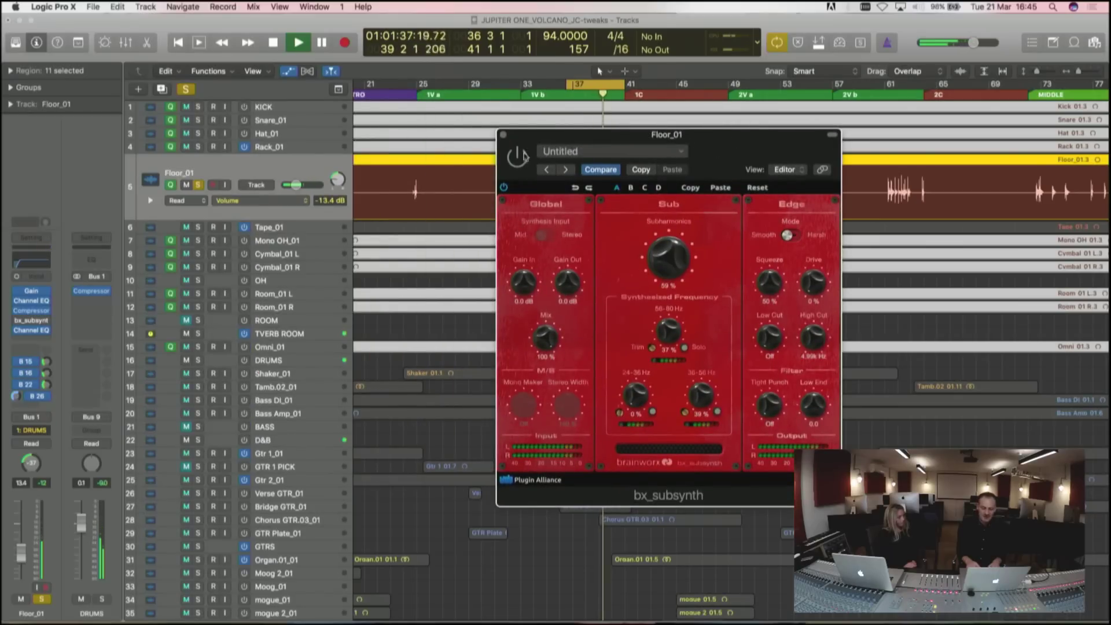
key(space)
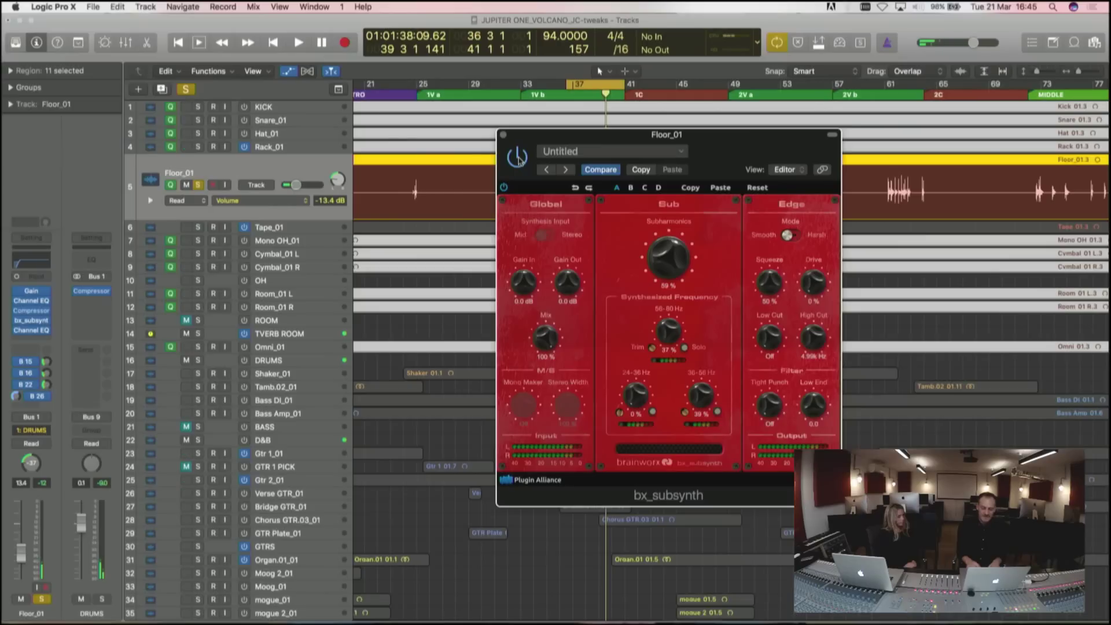
key(space)
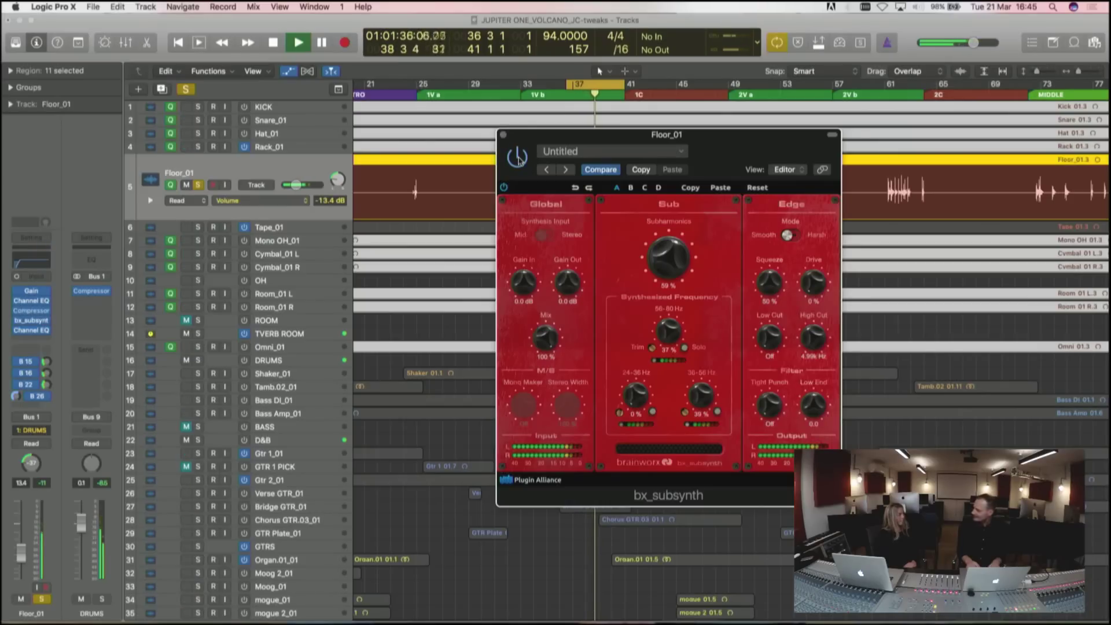
key(space)
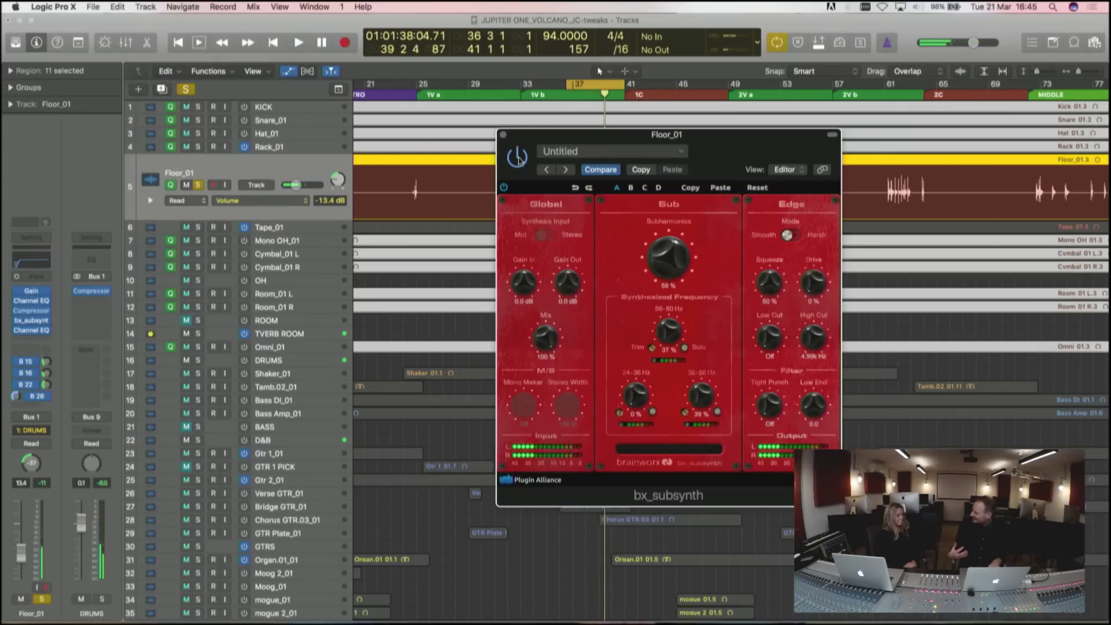
click(503, 135)
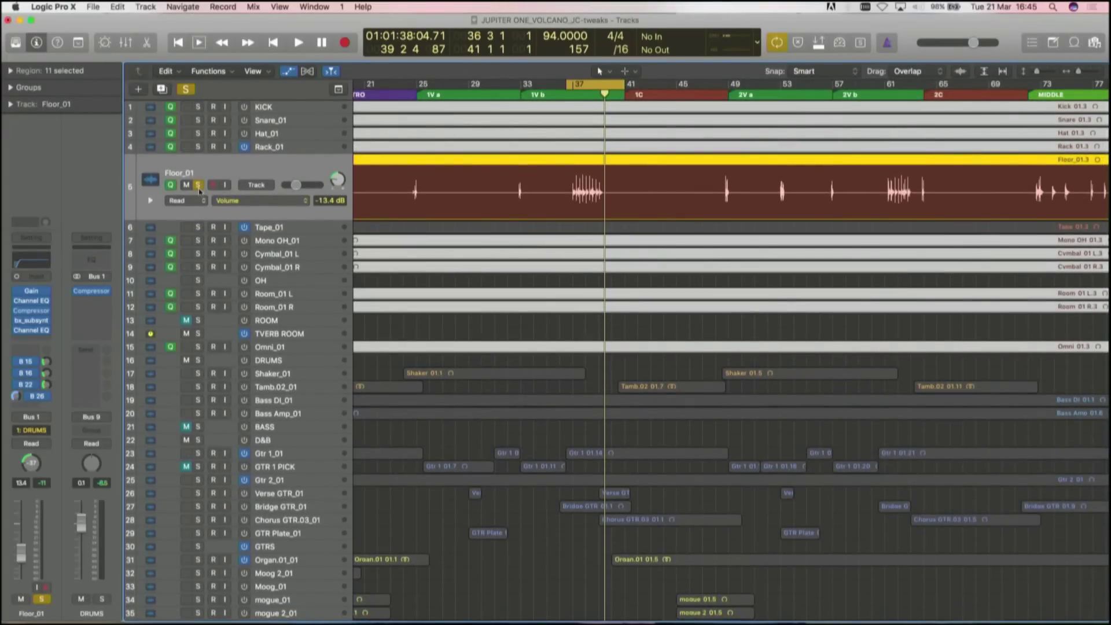
- Release the Floor_01 solo, solo the DRUMS channel in the mixer, and play the cycled section
click(198, 185)
key(x)
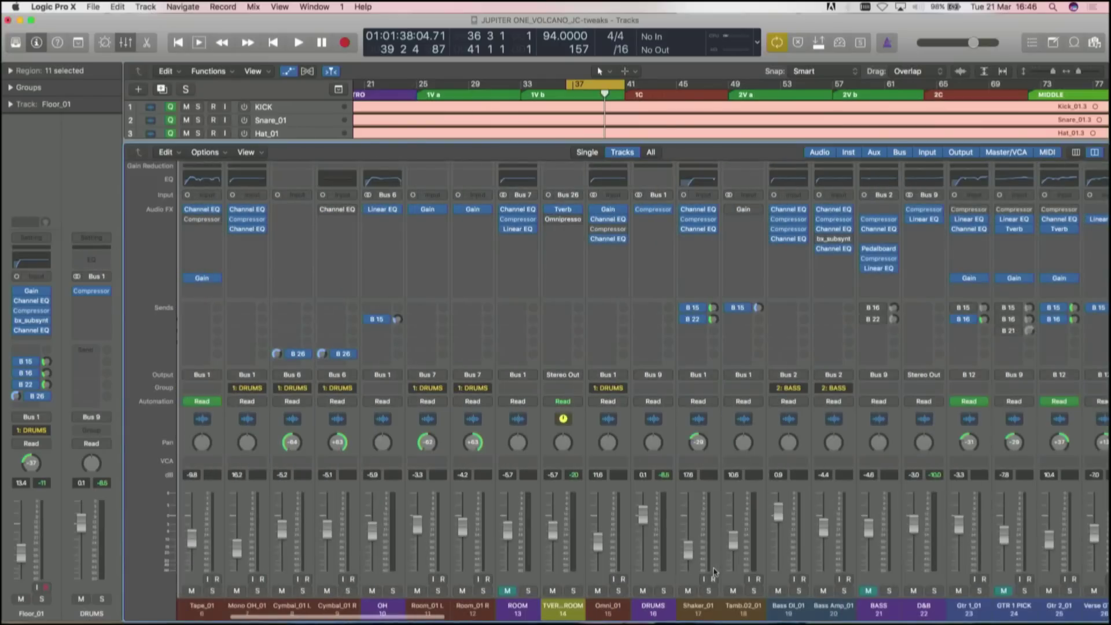
click(664, 591)
key(space)
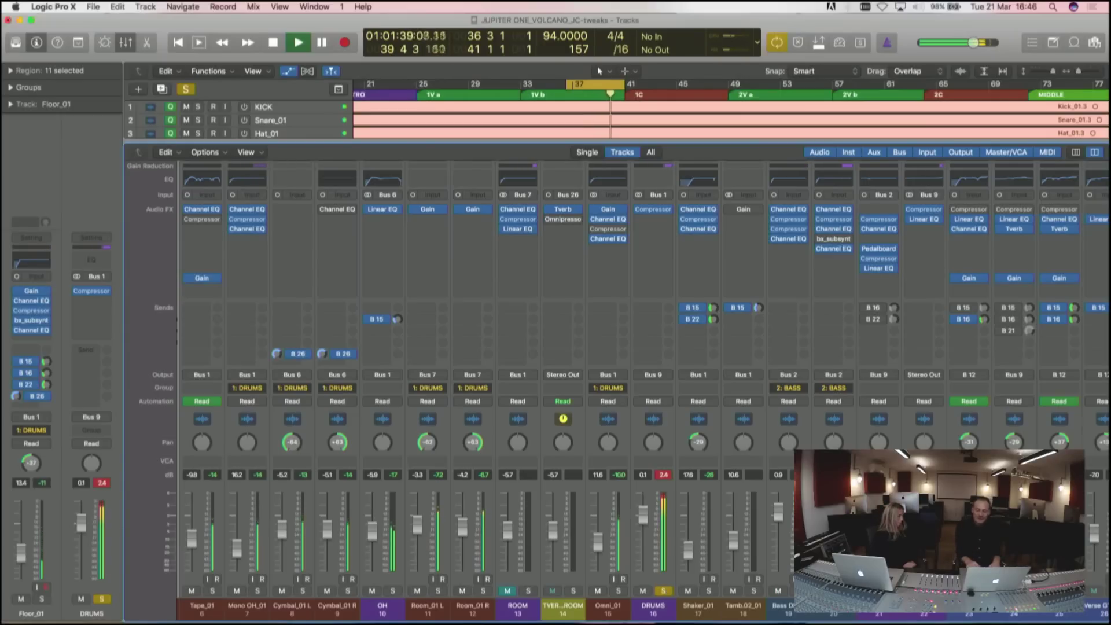
key(space)
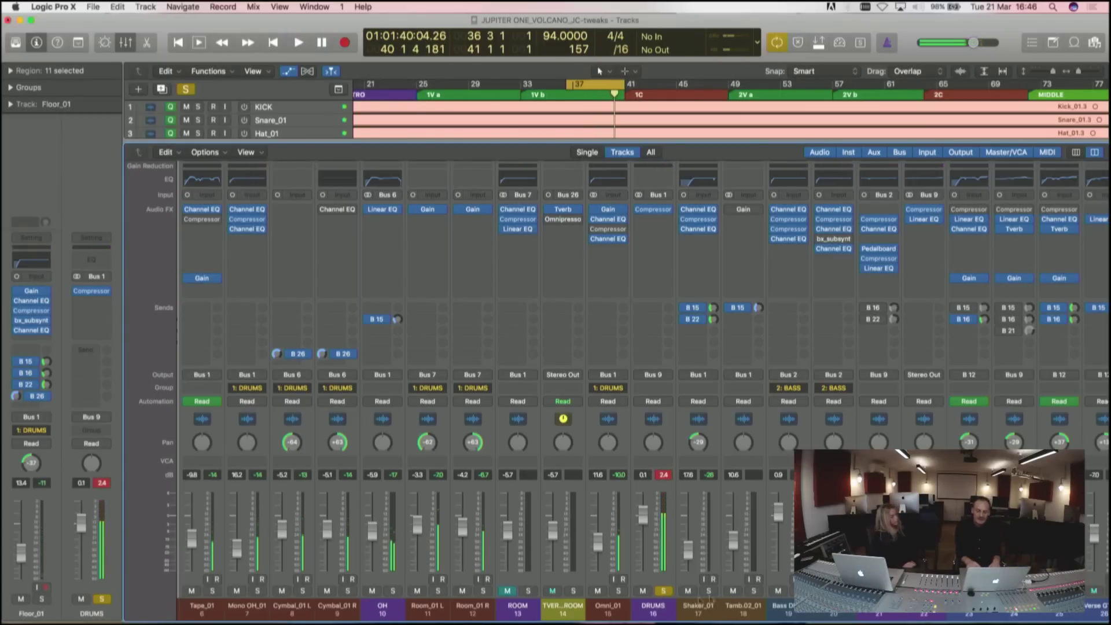
- Switch the solo from DRUMS to Bass Amp_01 and start playback of the cycled section
click(664, 591)
scroll(666, 593, right, 10)
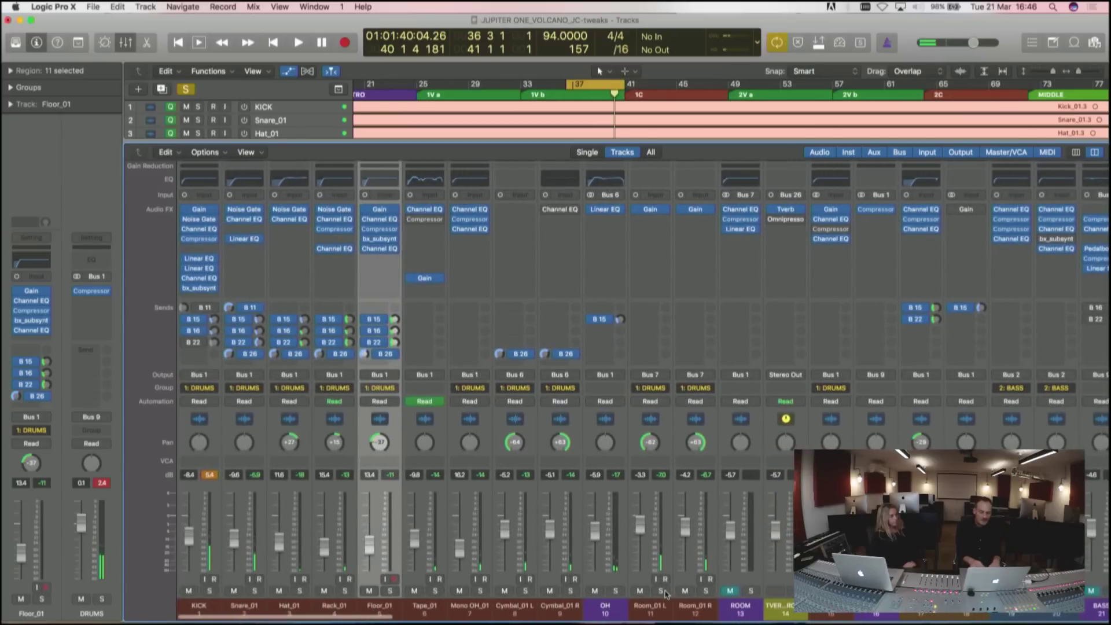
scroll(645, 605, left, 9)
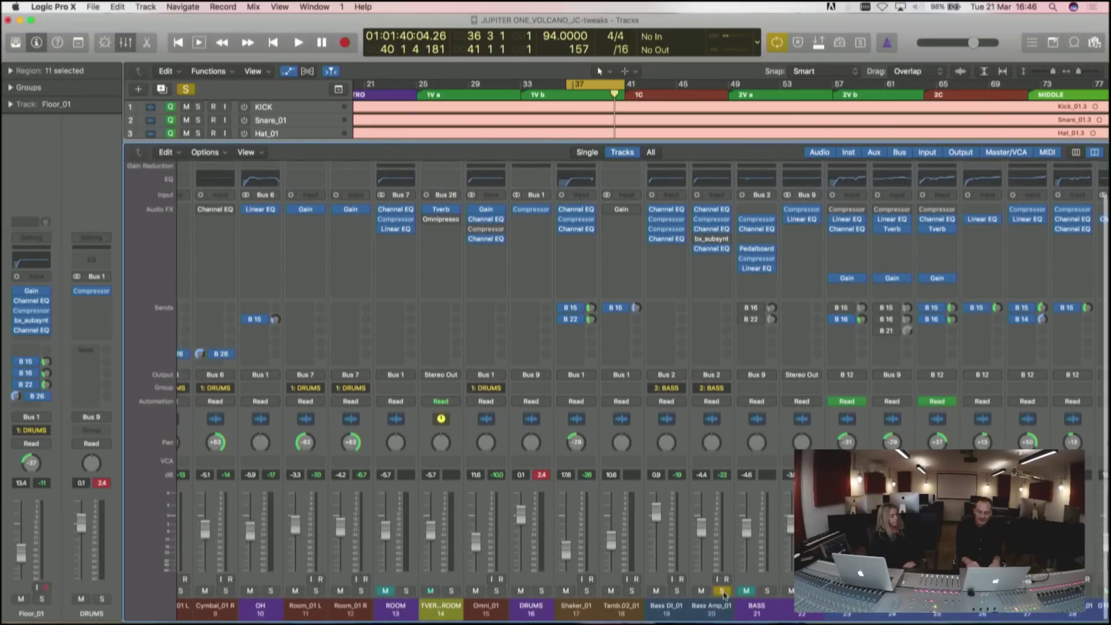
key(space)
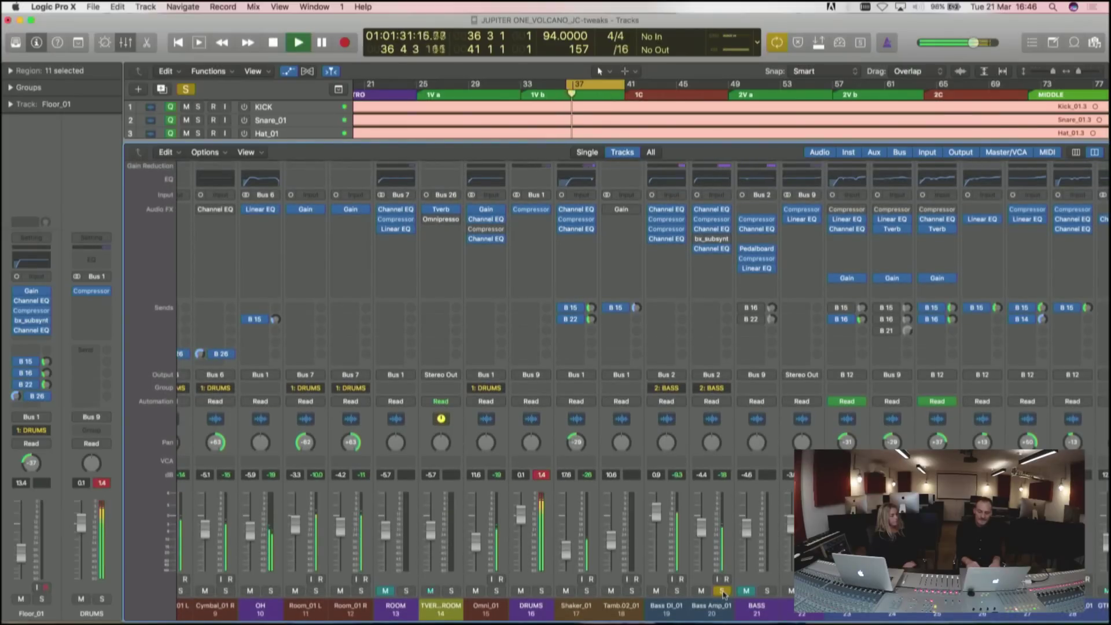
key(ctrl+m)
key(ctrl+m)
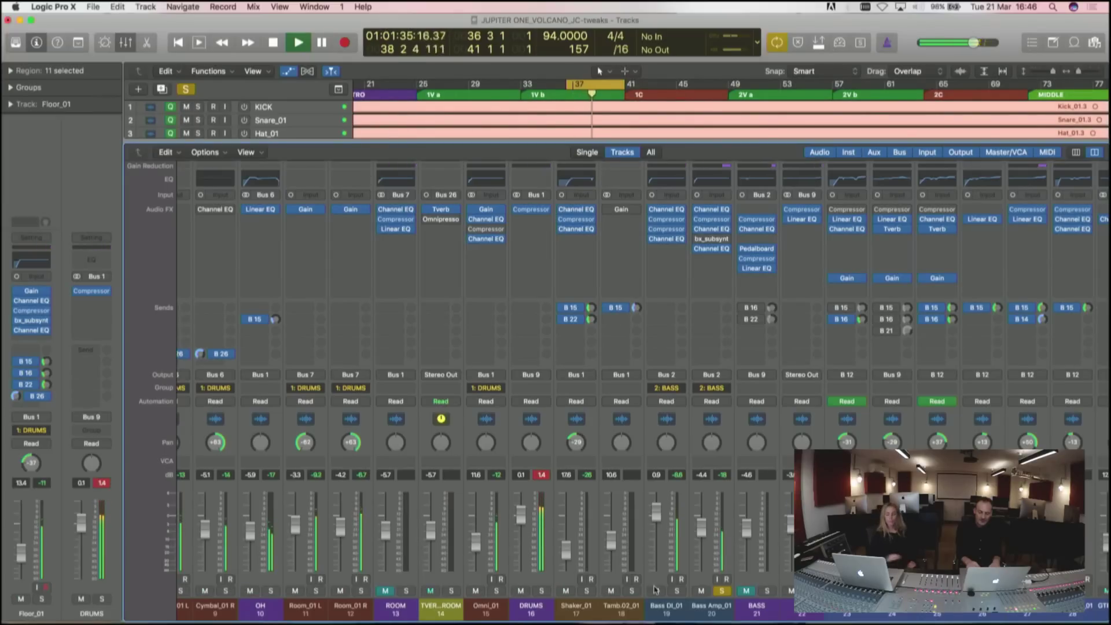
- Unmute the BASS channel, and mute DRUMS and Bass DI_01 during playback to isolate the bass amp
click(746, 590)
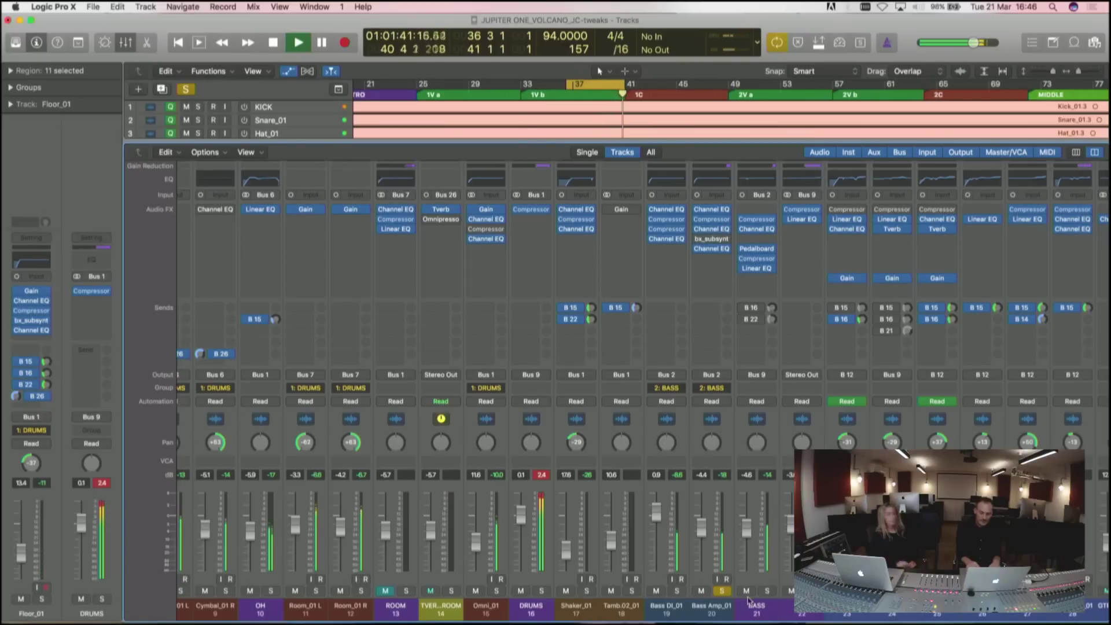
click(521, 590)
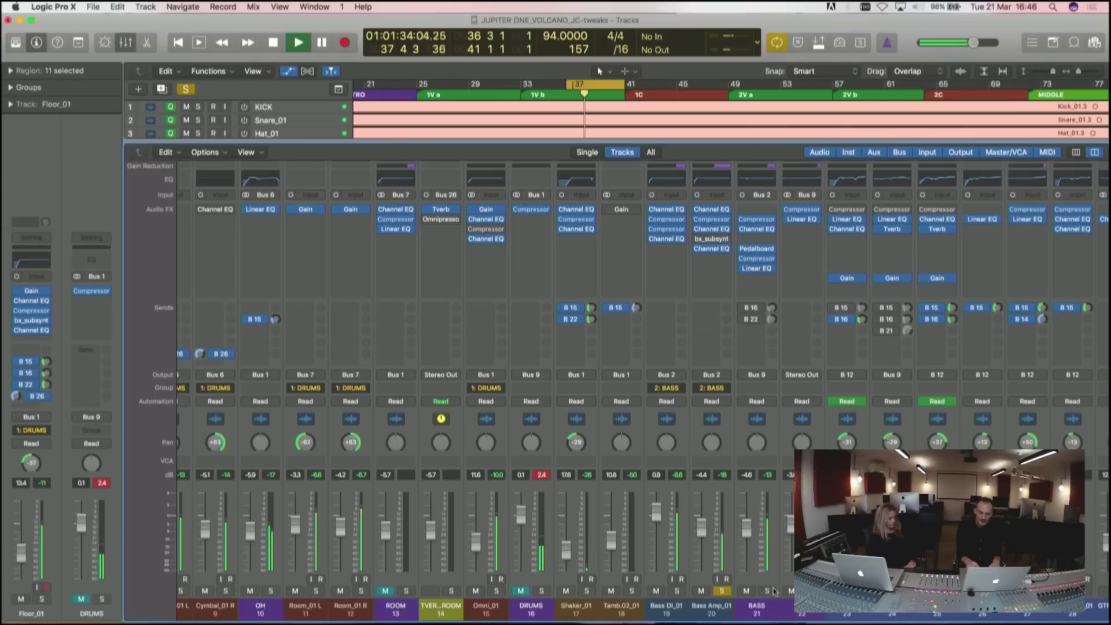
click(656, 590)
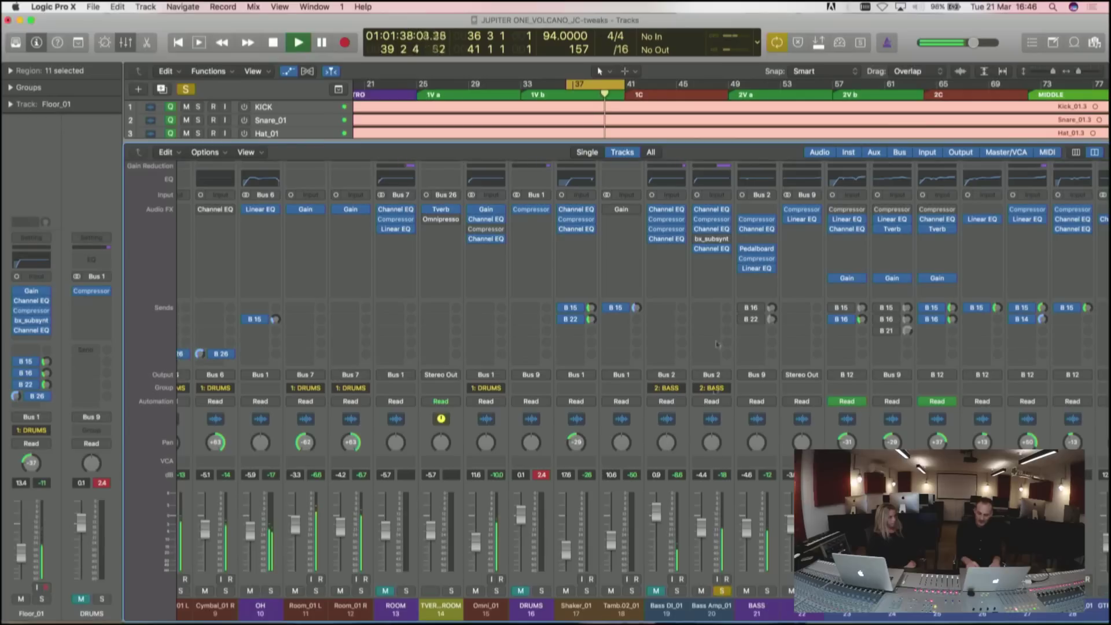
- Open bx_subsynth on Bass Amp_01, audition the bass with the plug-in enabled, and close its window
click(712, 239)
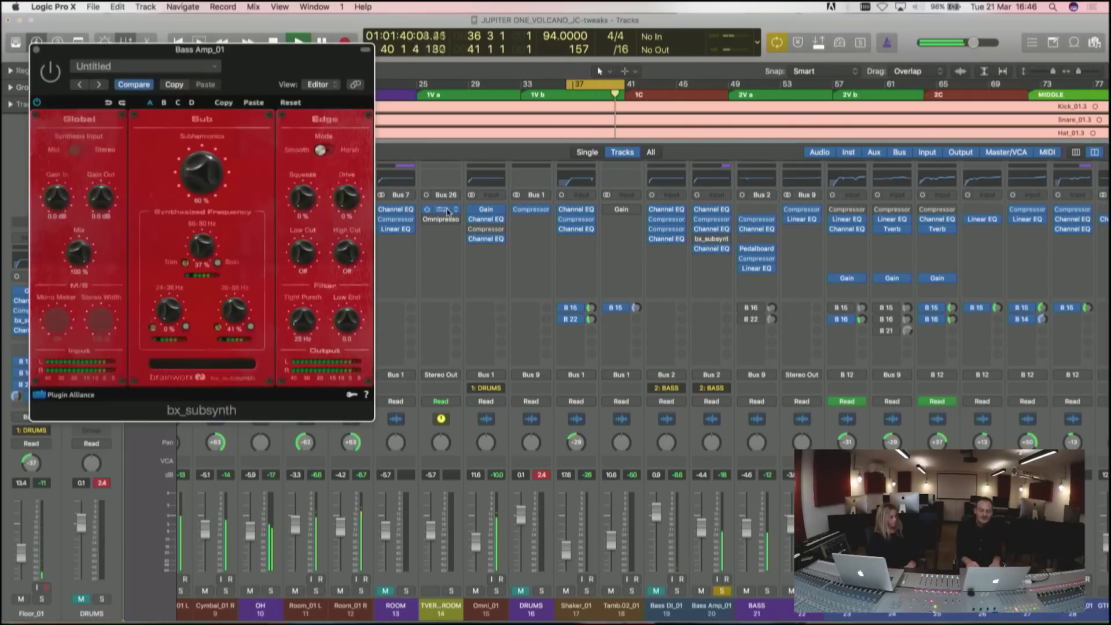
drag(269, 58, 605, 101)
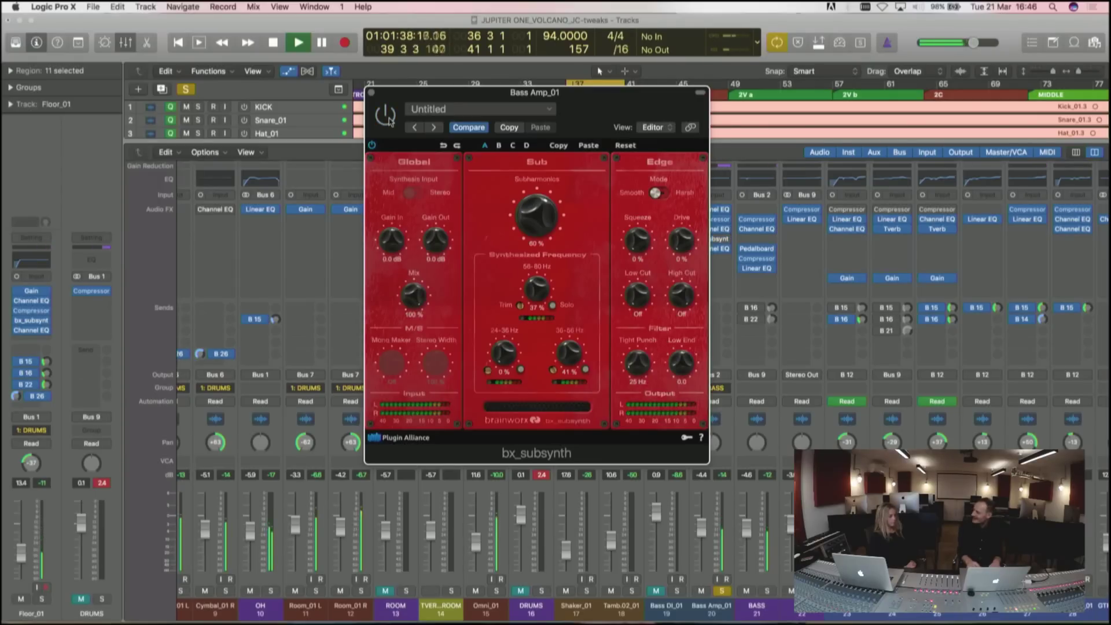
key(space)
key(super+w)
- Unmute DRUMS and Bass DI_01, release the Bass Amp_01 solo, and play the drums and bass together
click(520, 592)
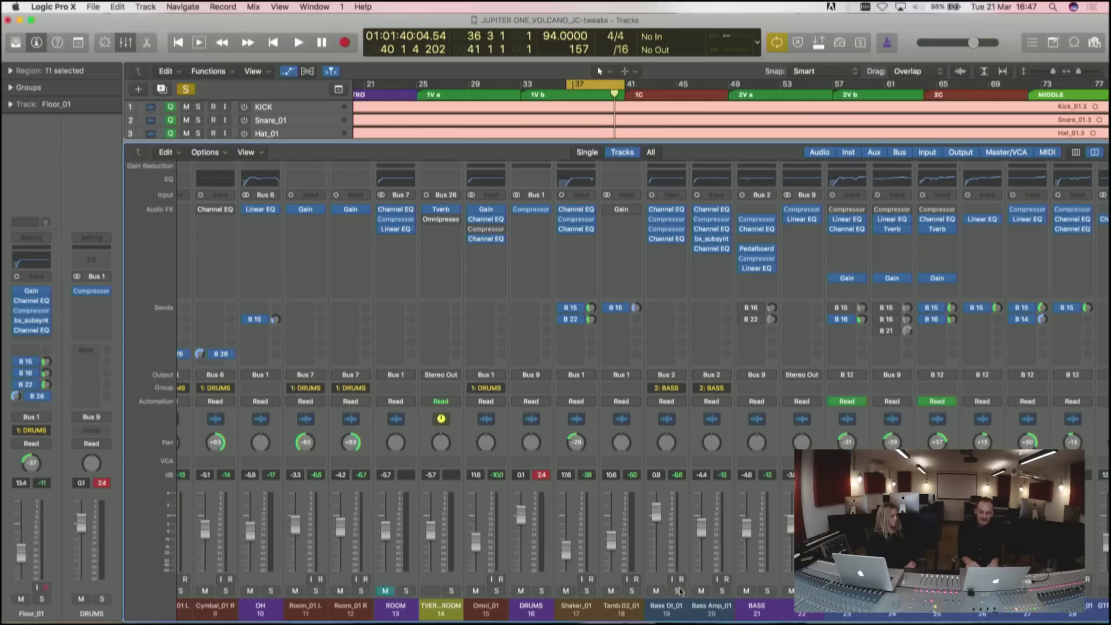
key(space)
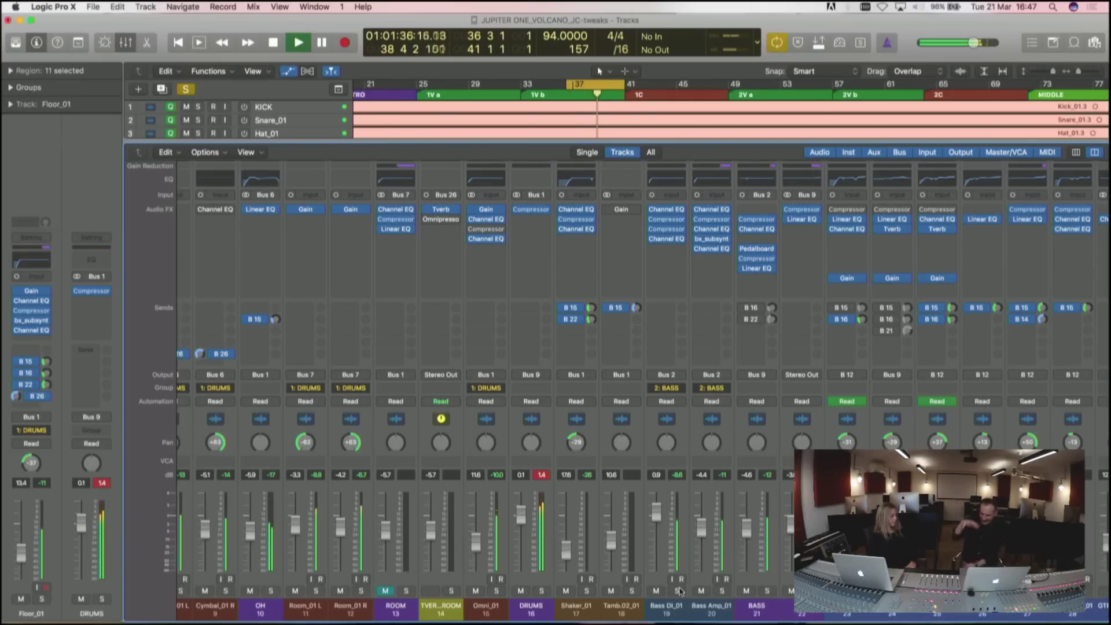
key(space)
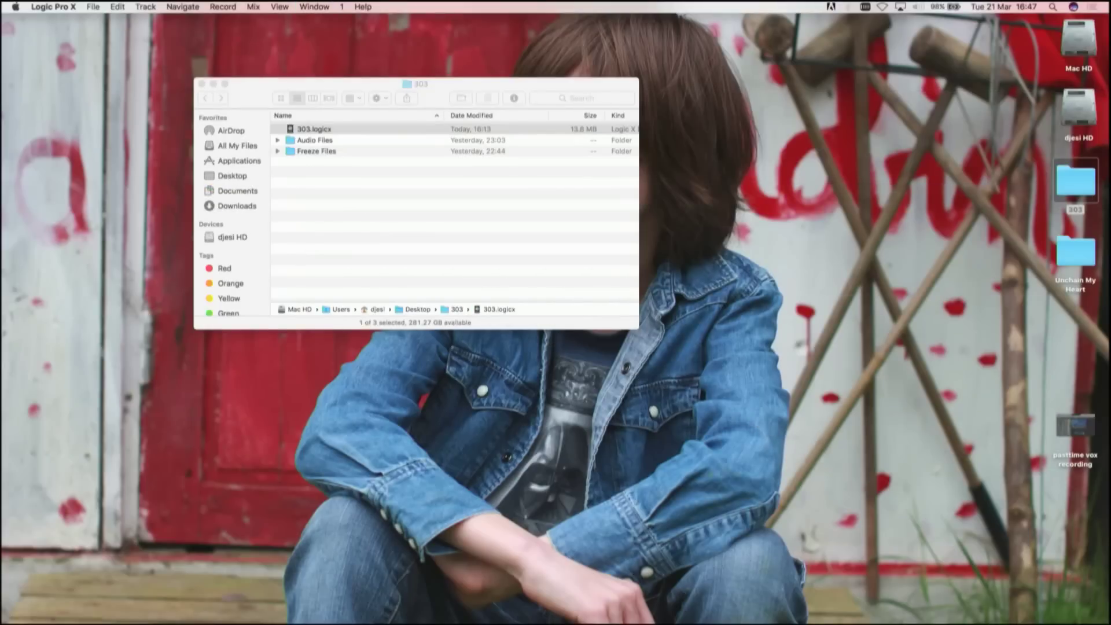
- Bring up the minimized 303 project window and mute the Explosion 1 track
mouse_move(1019, 607)
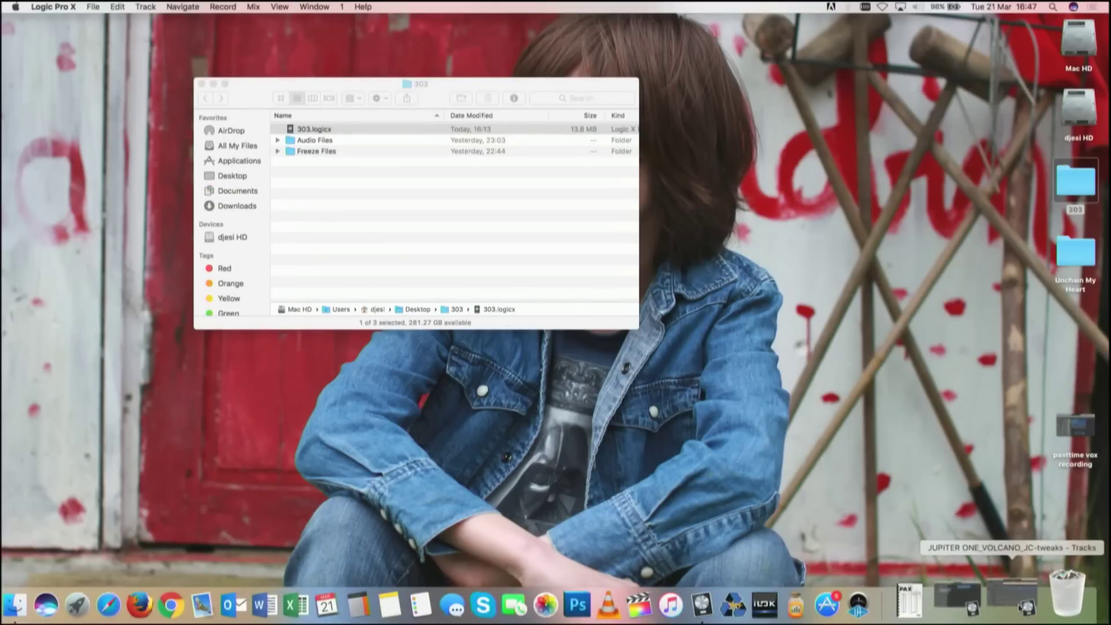
click(996, 598)
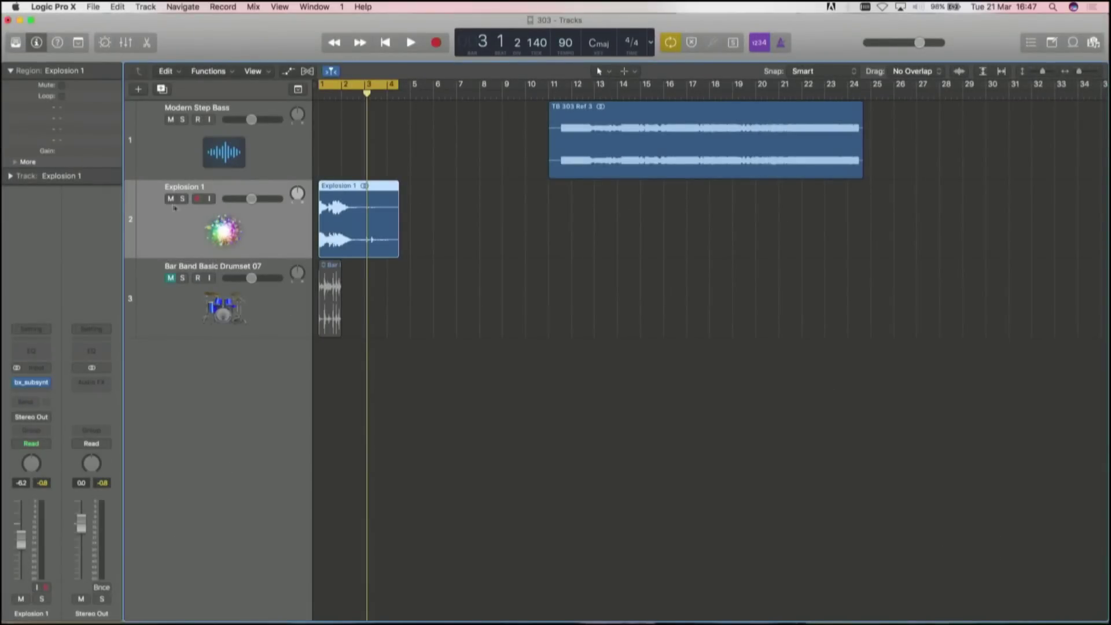
click(170, 199)
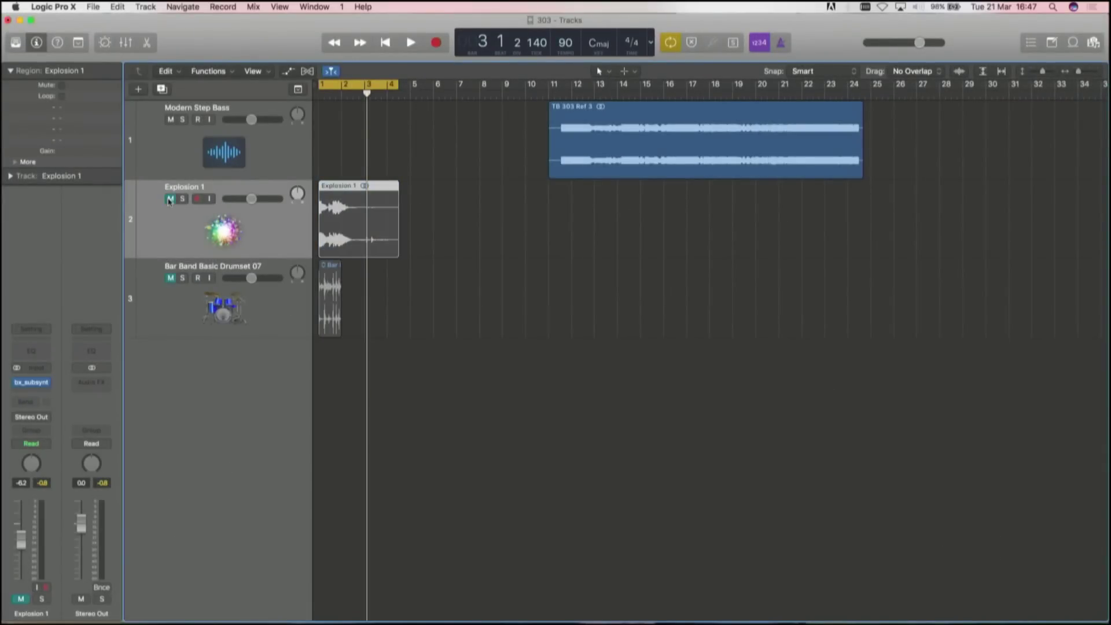
- Turn off cycle mode and play the TB 303 Ref 3 region from between bars 16 and 17
key(c)
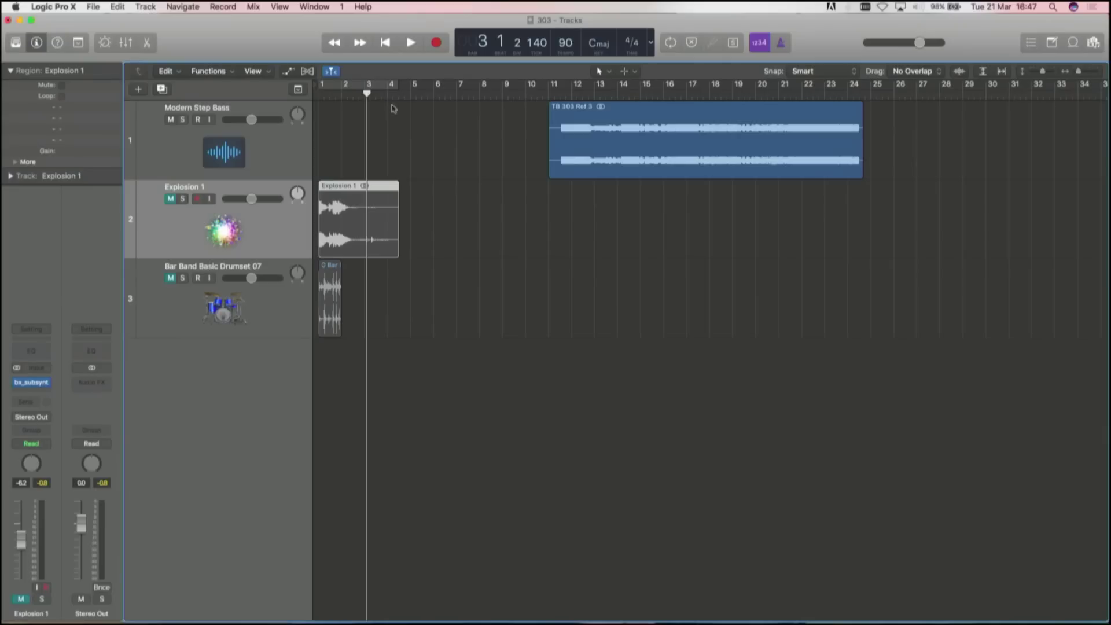
double_click(686, 96)
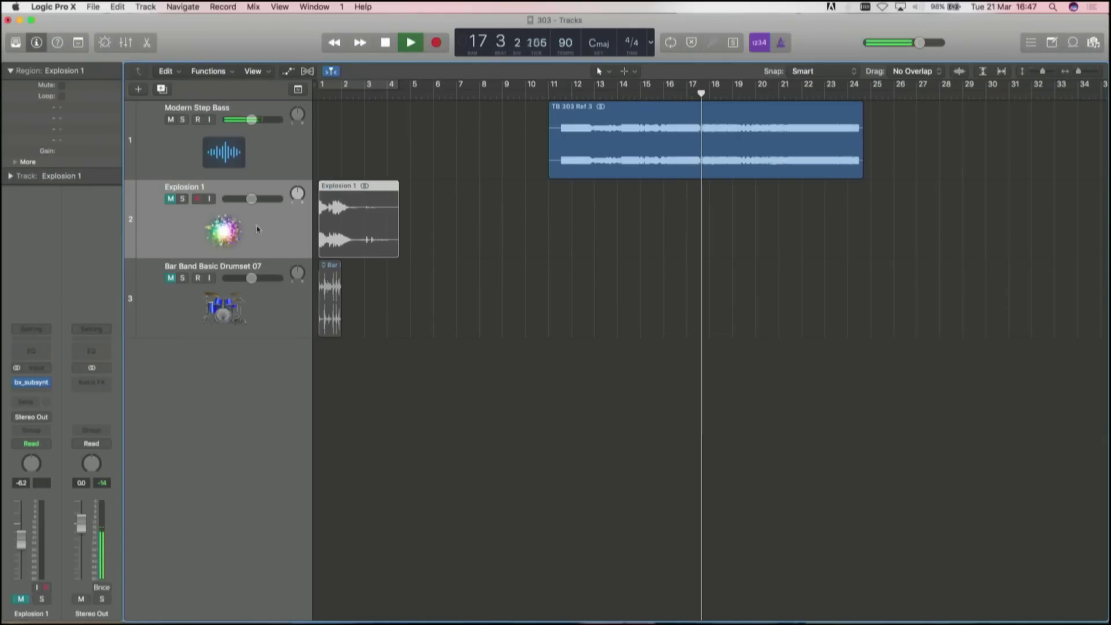
- Open bx_subsynth on Modern Step Bass, move its window clear of the track list, listen to the bass, and stop playback
click(258, 147)
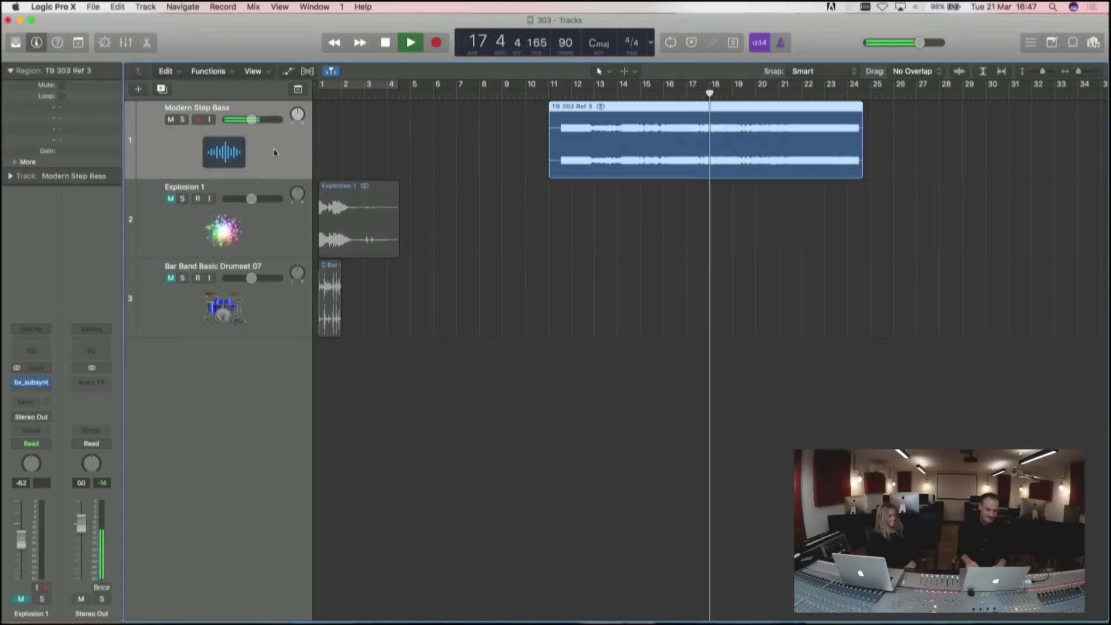
click(30, 383)
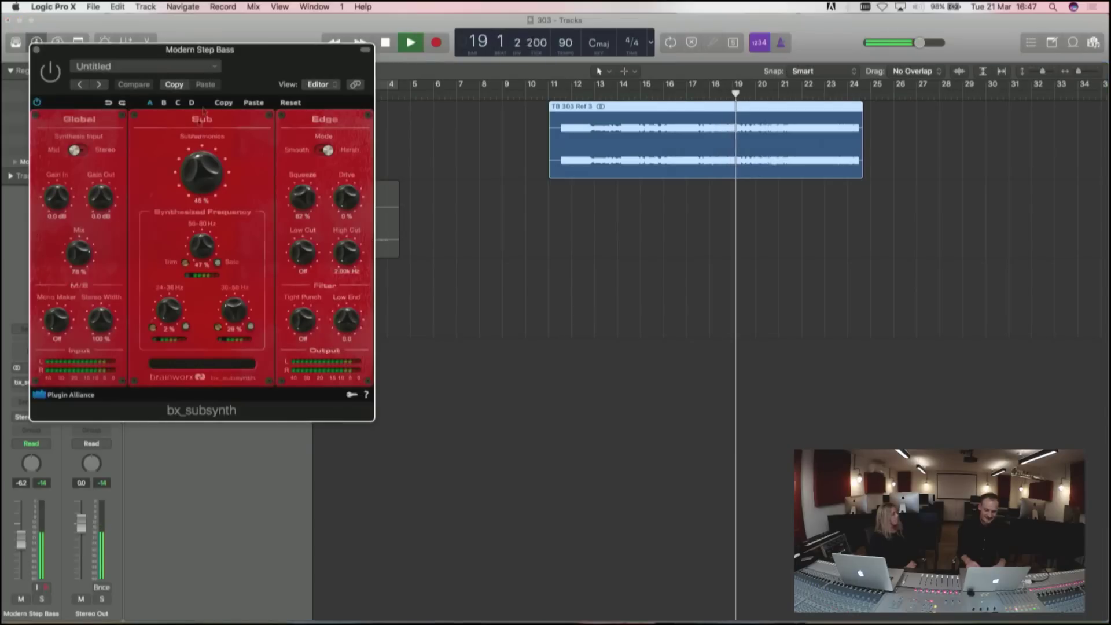
drag(240, 51, 599, 107)
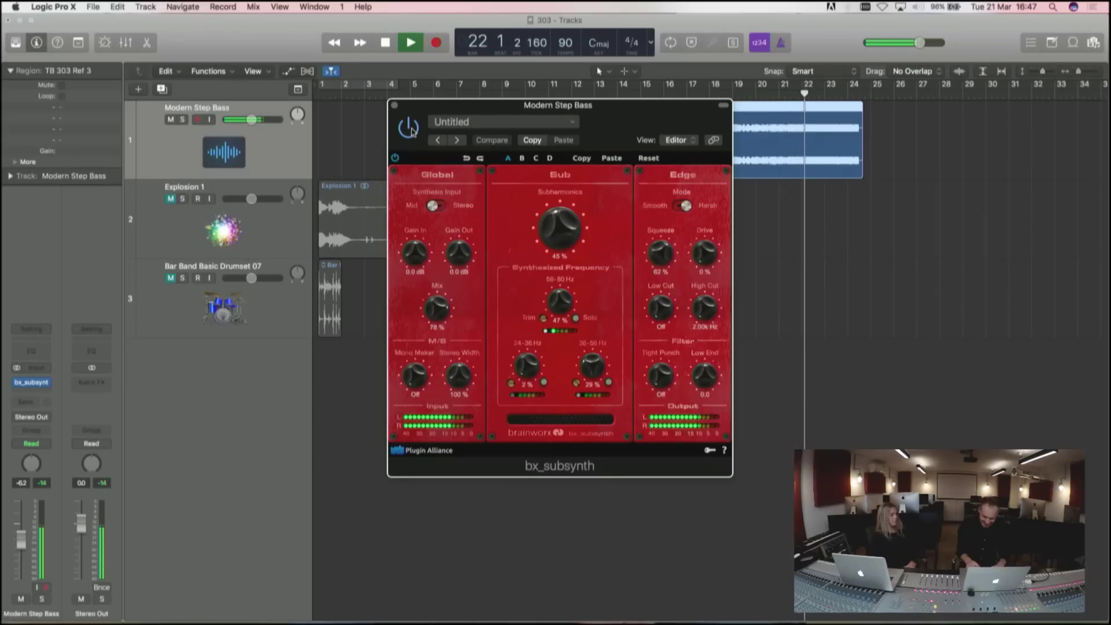
key(space)
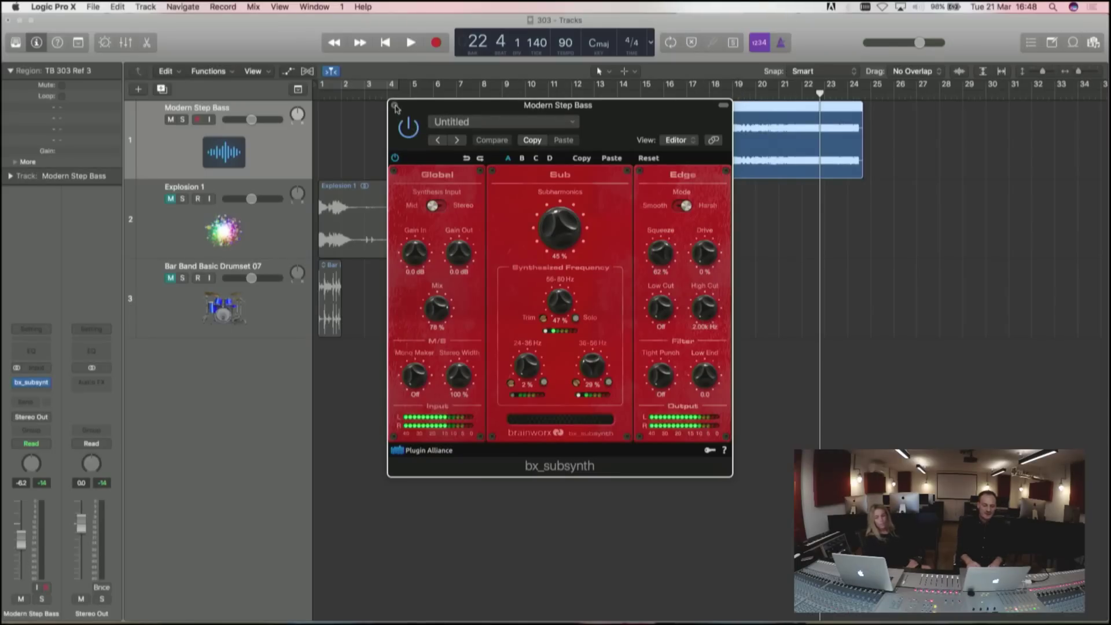
- Close the Modern Step Bass plug-in window and unmute Bar Band Basic Drumset 07
click(395, 106)
click(170, 279)
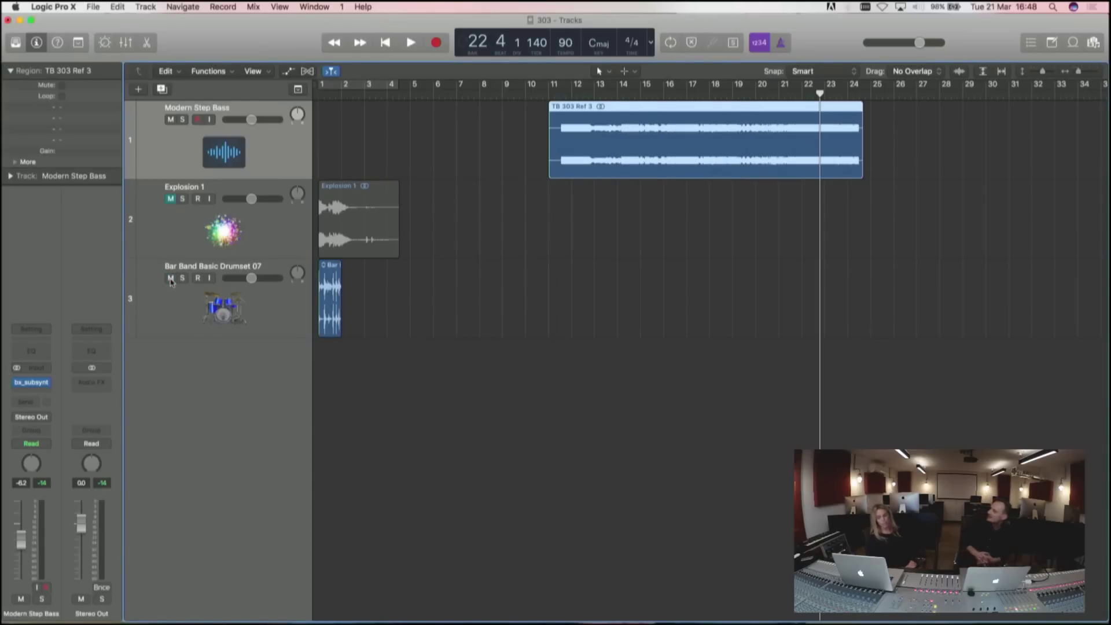
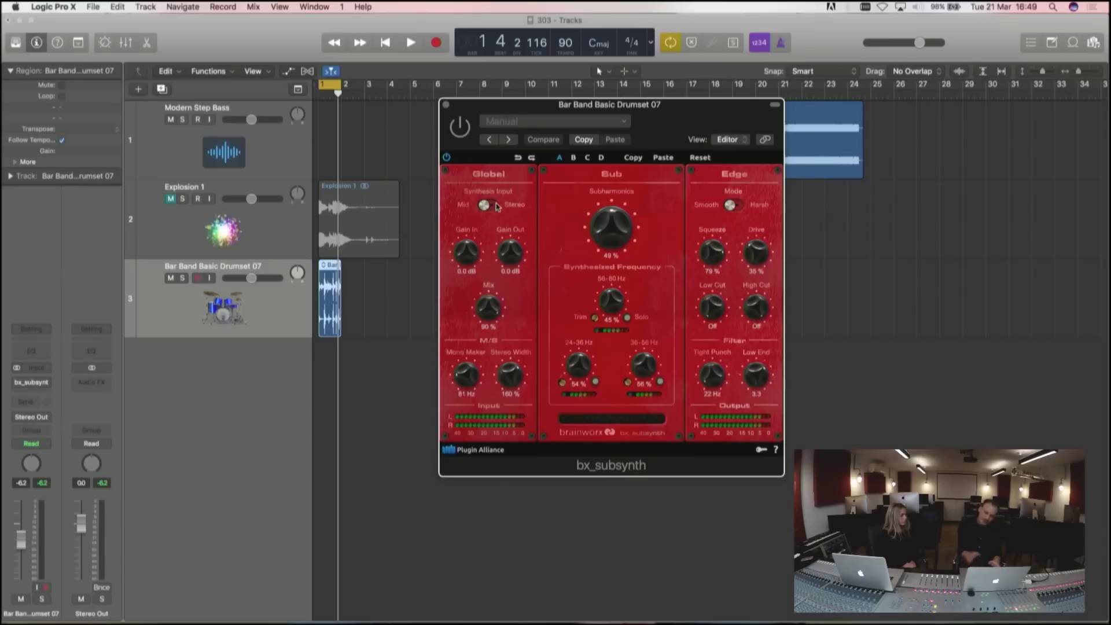
- Open bx_subsynth on the Explosion 1 track to examine its settings, and close that window
click(343, 218)
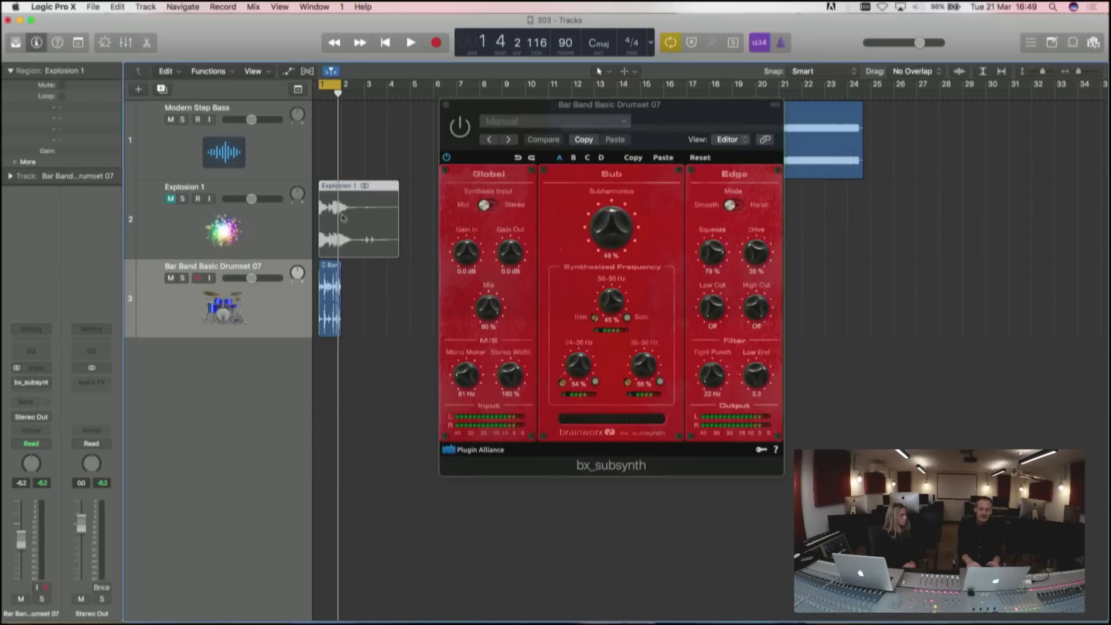
click(283, 223)
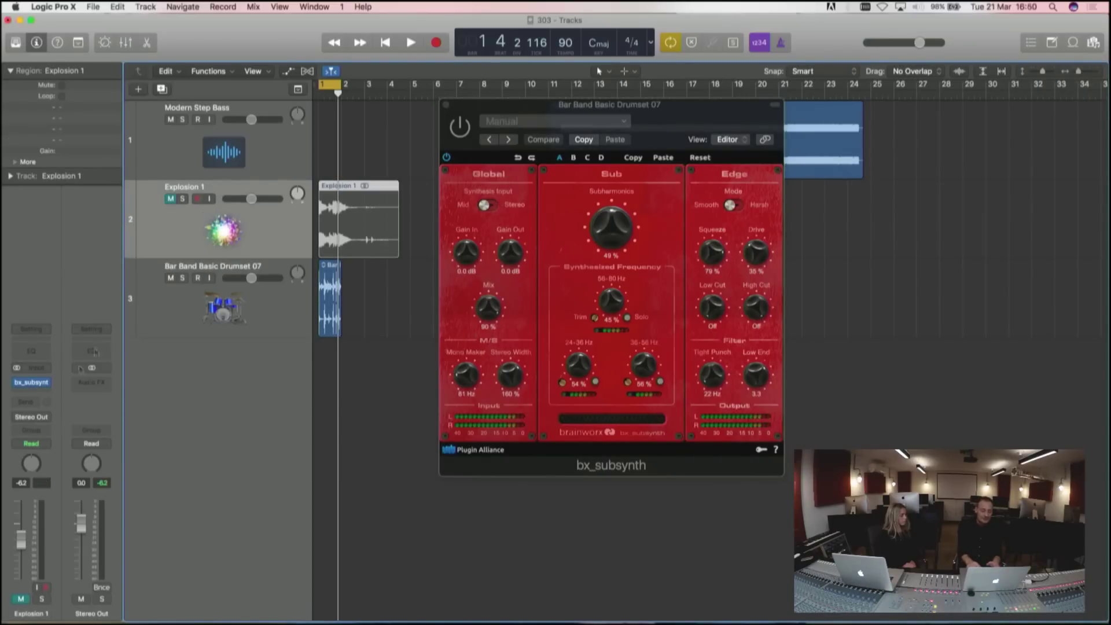
click(31, 382)
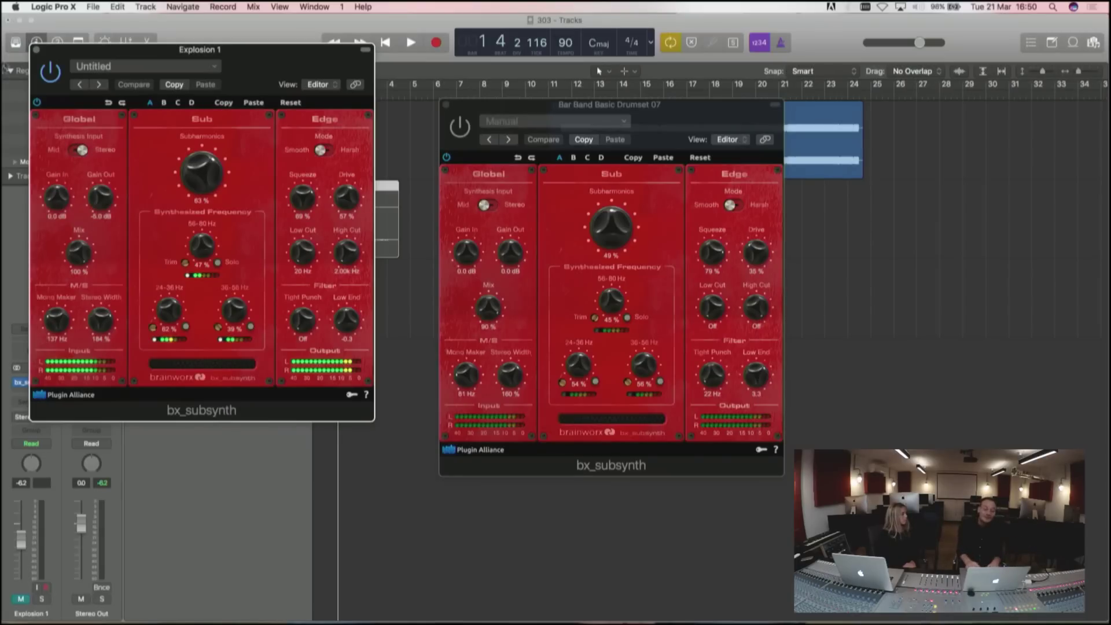
click(36, 51)
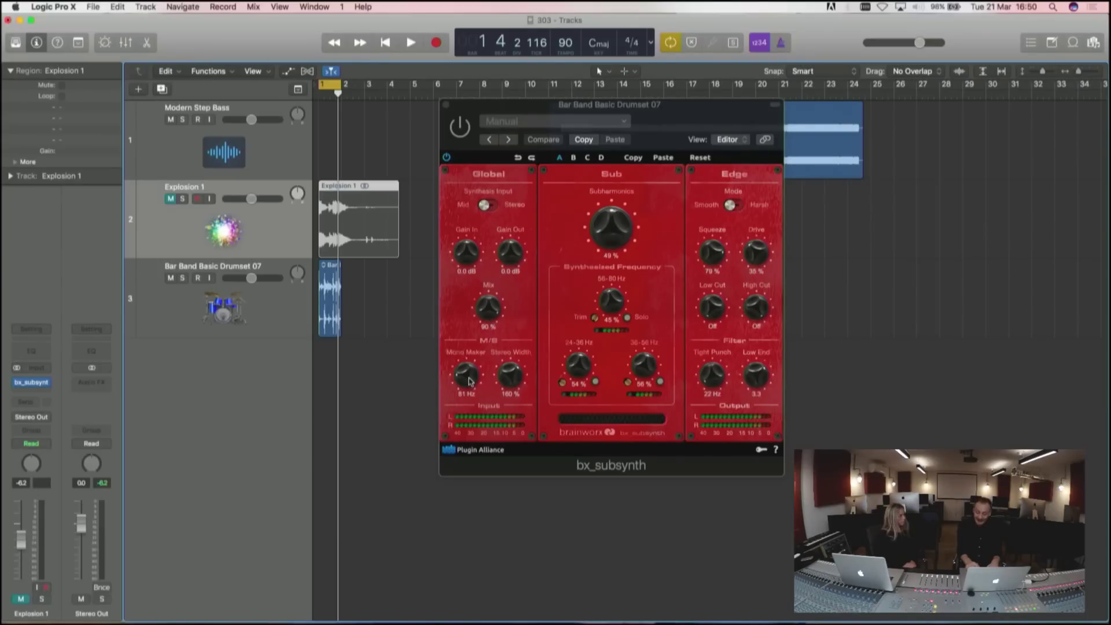
- In the drumset's bx_subsynth, set Mono Maker to 147 Hz and Stereo Width to 191%
drag(469, 380, 469, 372)
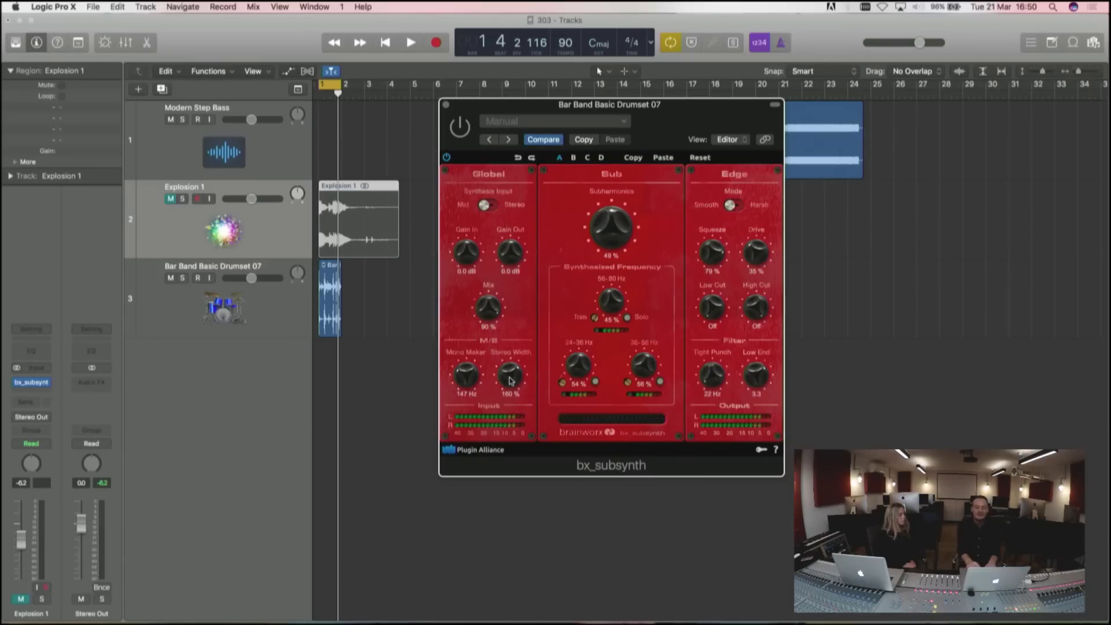
drag(511, 379, 511, 373)
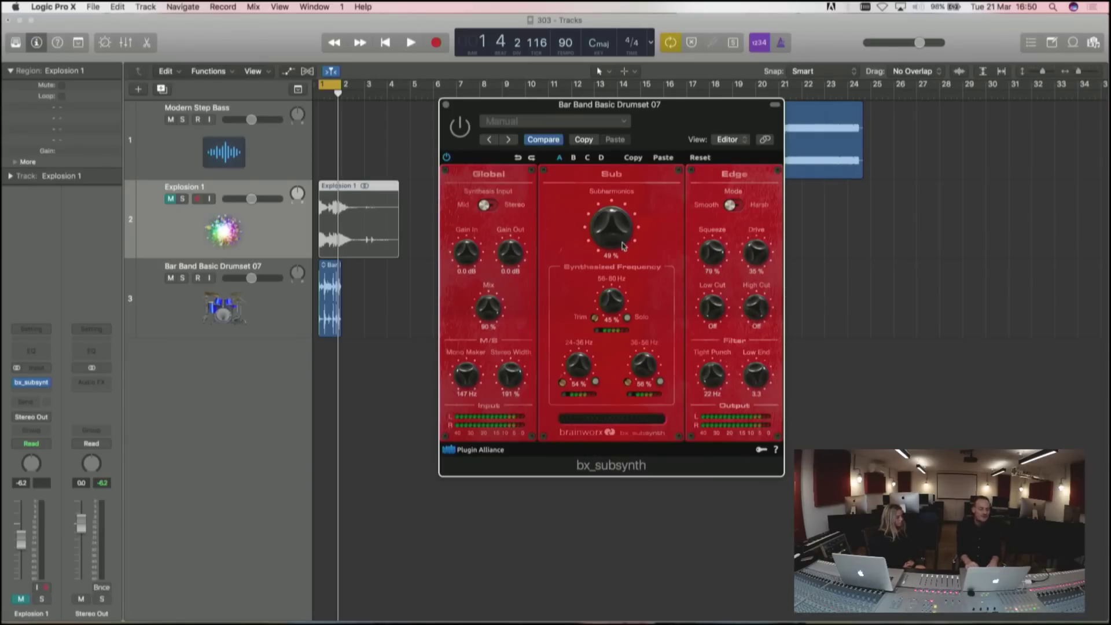
- Play the drum loop with bx_subsynth enabled, set its 24–36 Hz synthesized frequency to 43%, and stop playback
key(space)
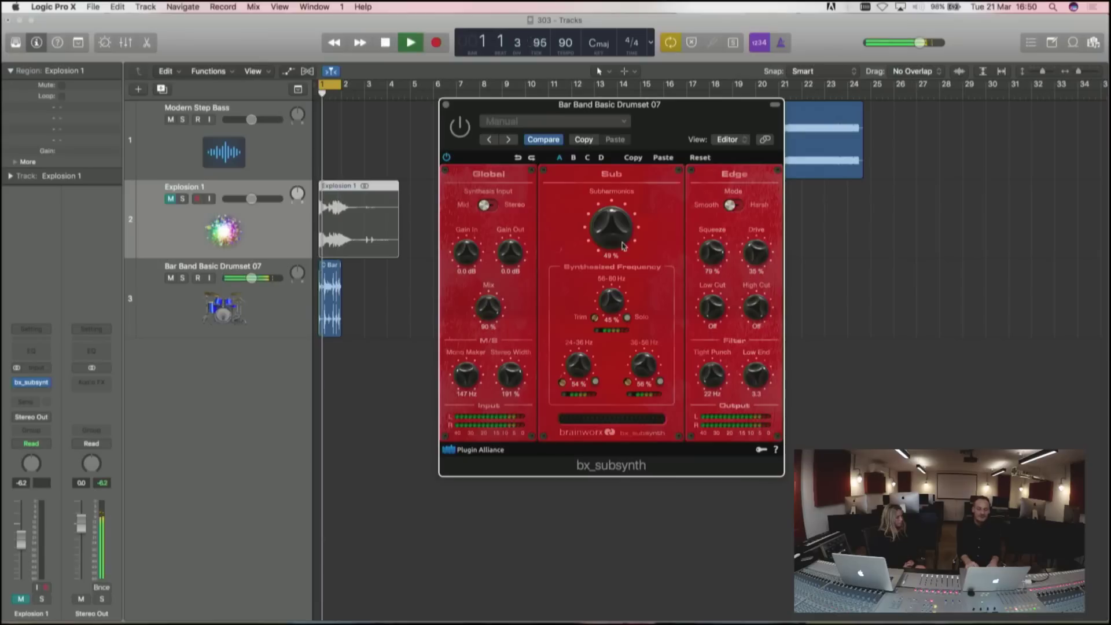
click(459, 126)
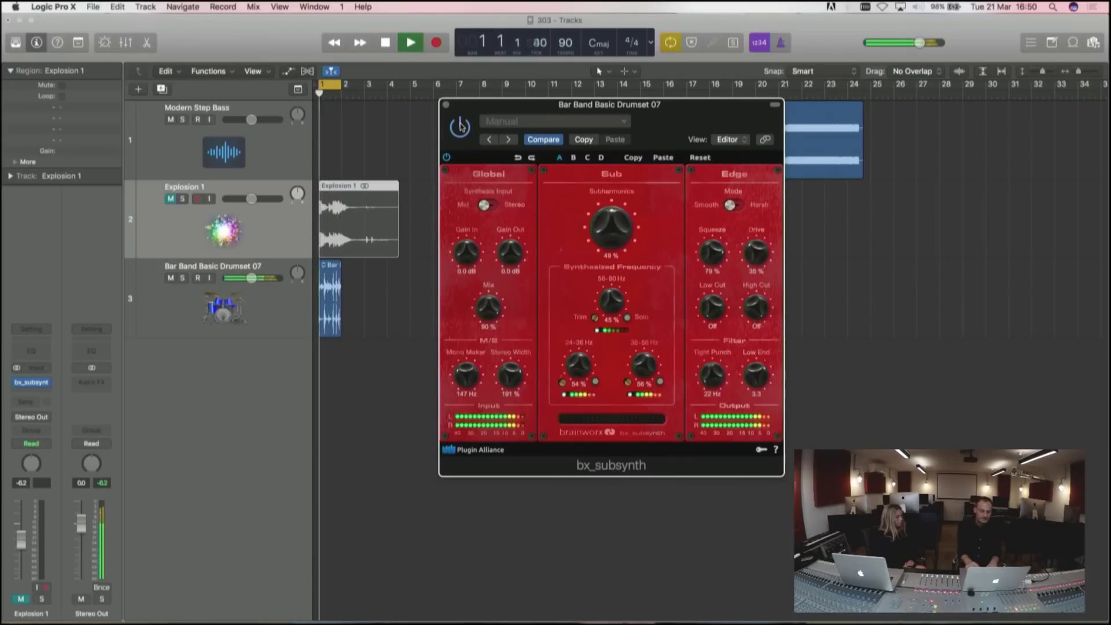
click(274, 313)
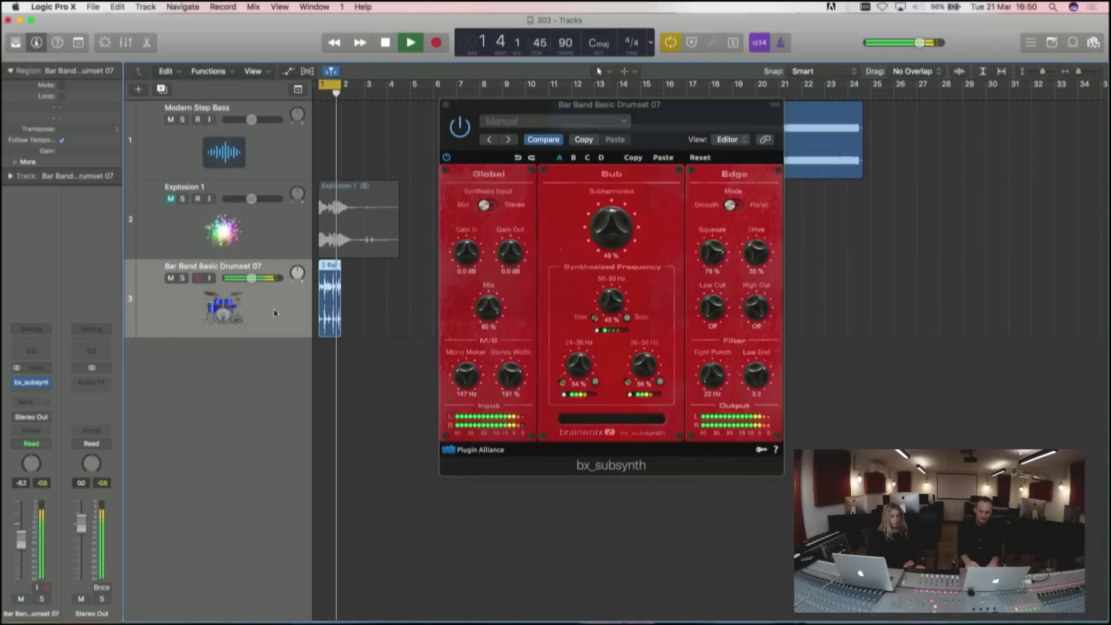
click(448, 158)
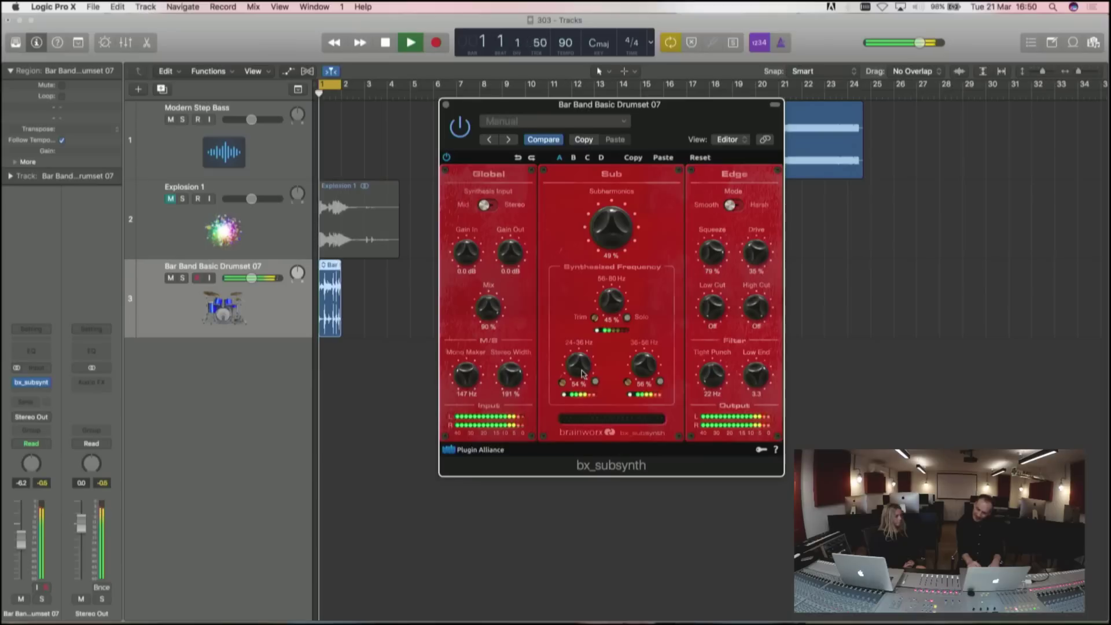
drag(581, 371, 577, 377)
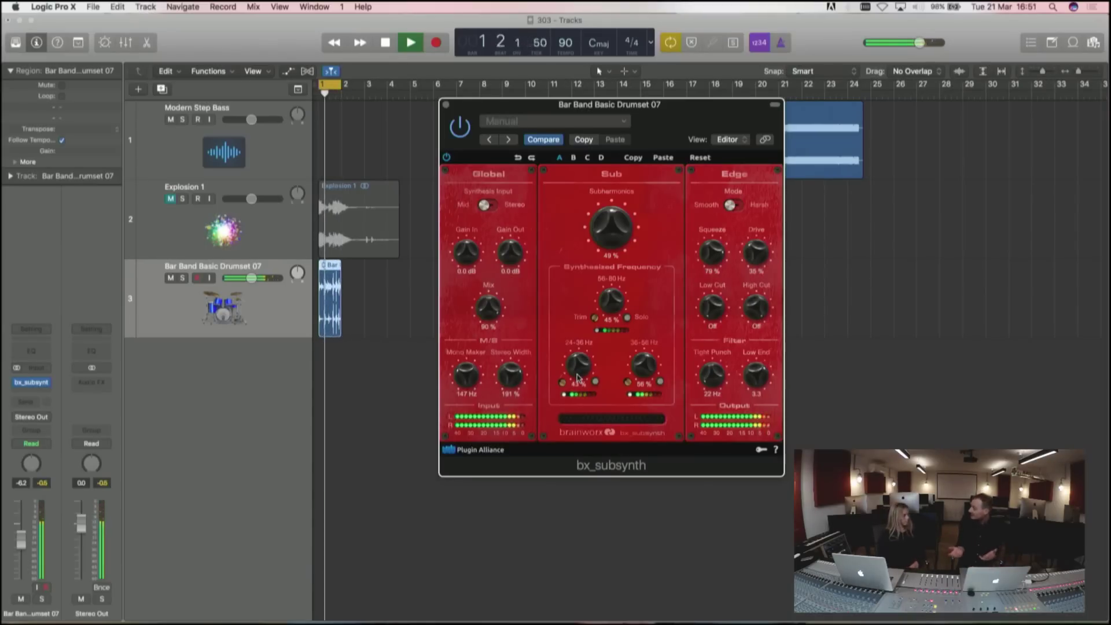
key(space)
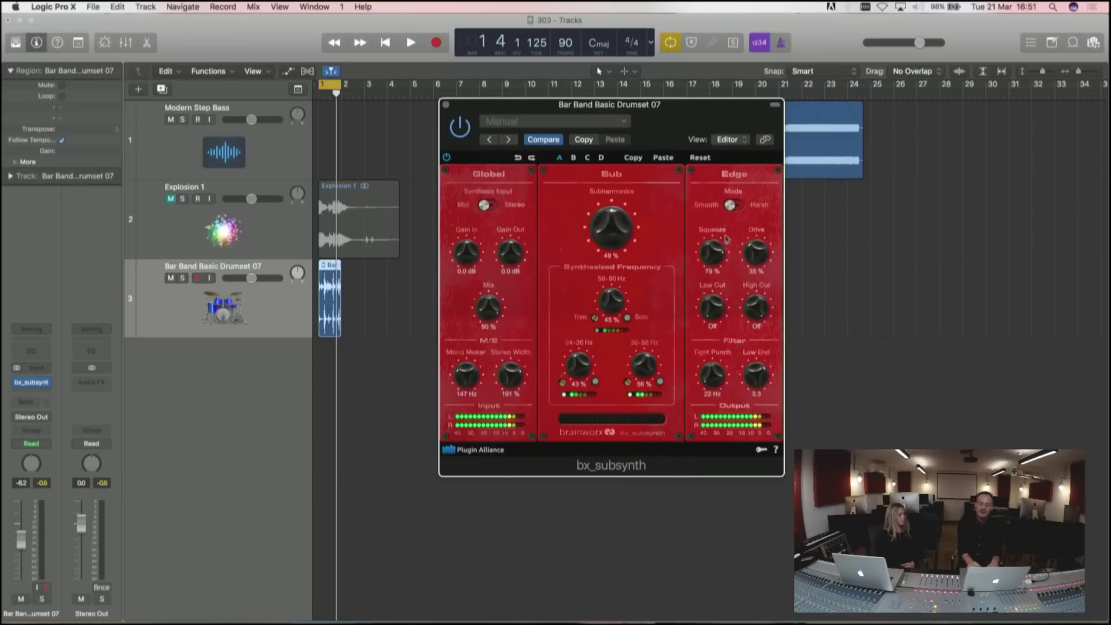
drag(715, 308, 702, 280)
drag(755, 309, 716, 153)
drag(715, 323, 733, 478)
- Play the drum loop and raise the Edge section's Squeeze to 87% and Drive to 57%
key(space)
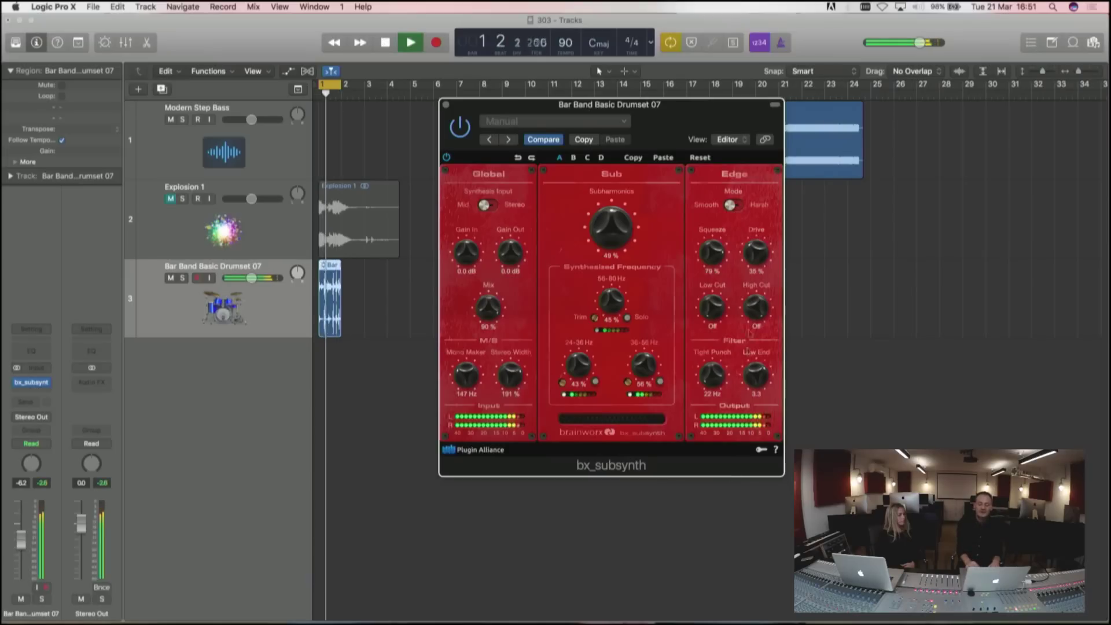
drag(720, 262, 753, 238)
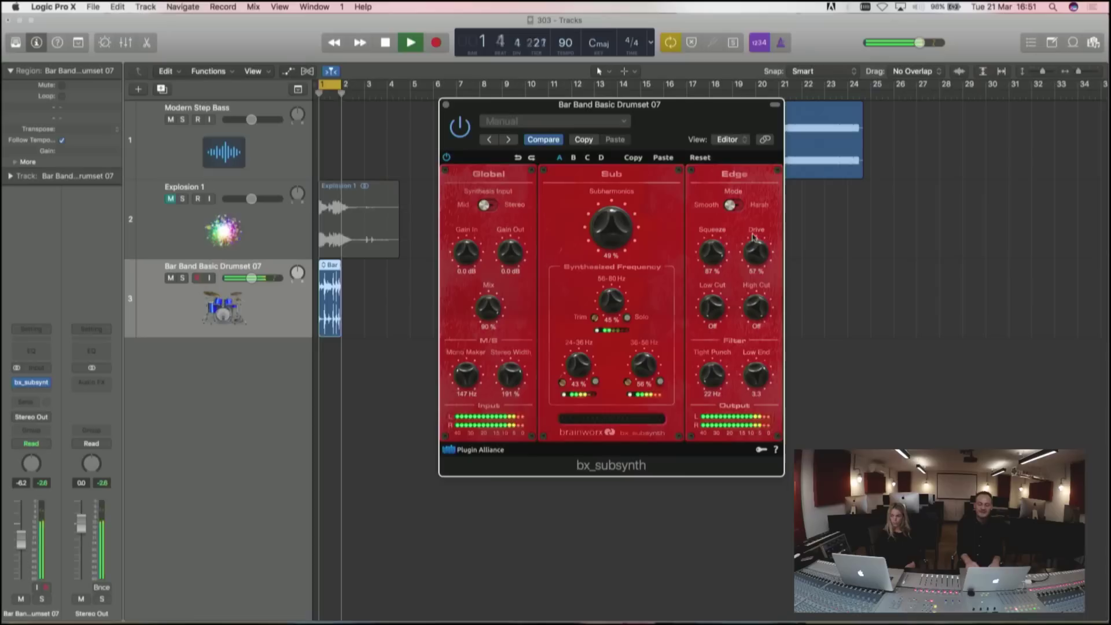
- Audition the Harsh edge mode, set Drive to 50%, return the mode to Smooth, and stop playback
click(741, 207)
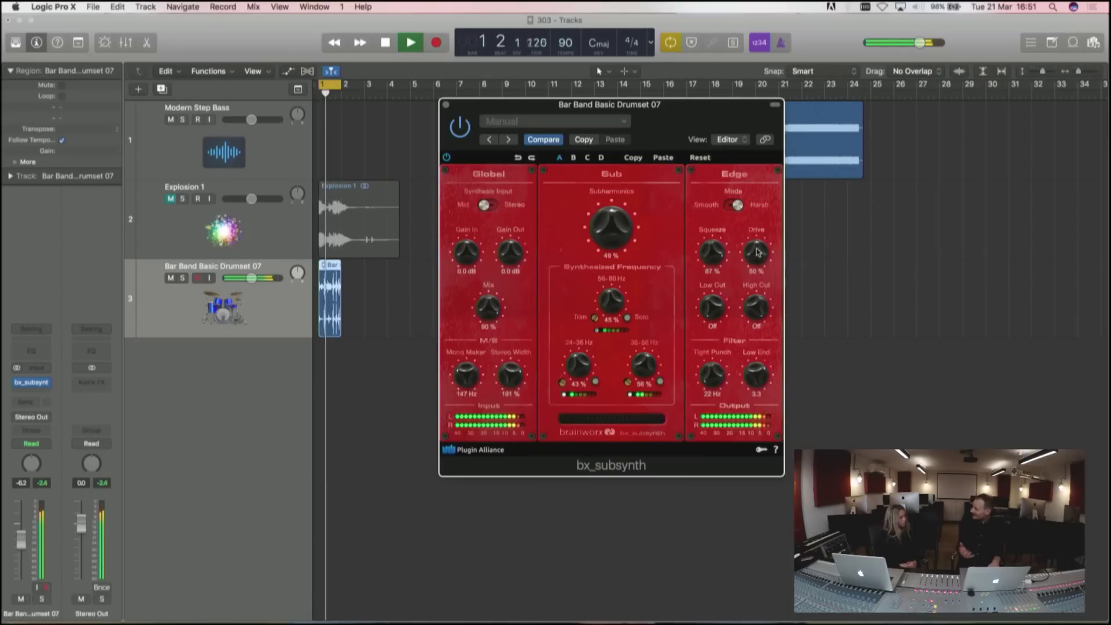
click(730, 206)
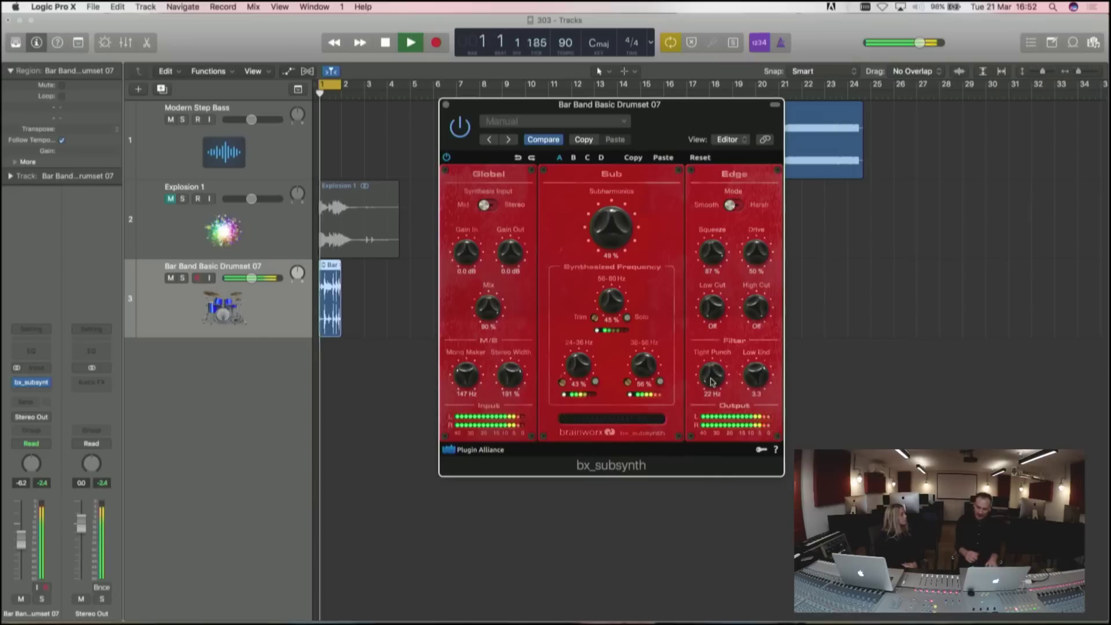
key(space)
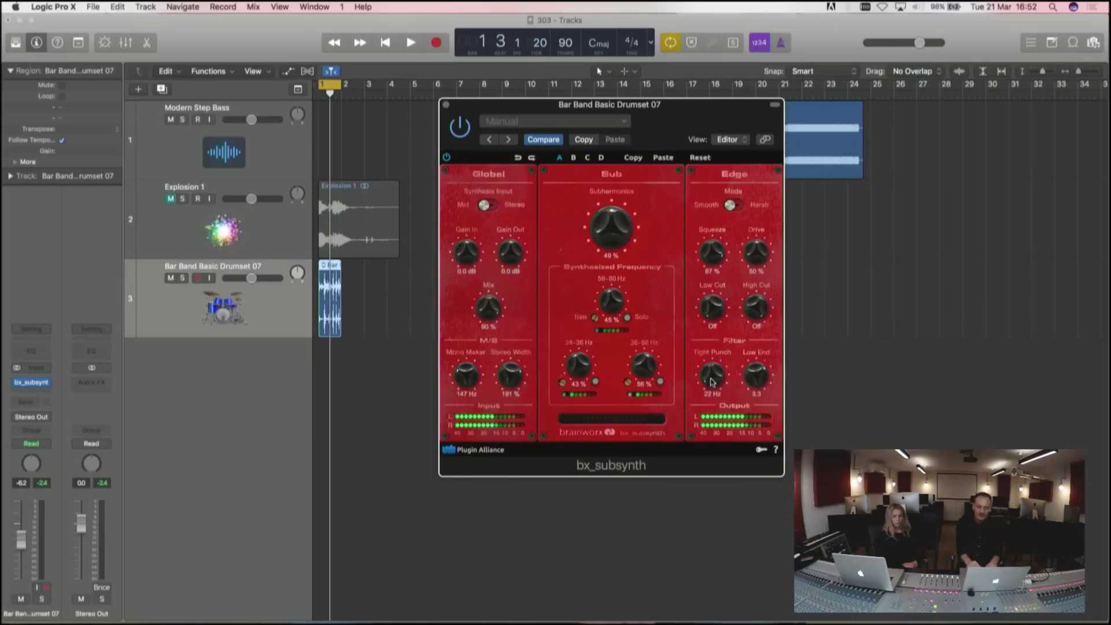
- Resume the drum loop and raise the Subharmonics amount in bx_subsynth
key(space)
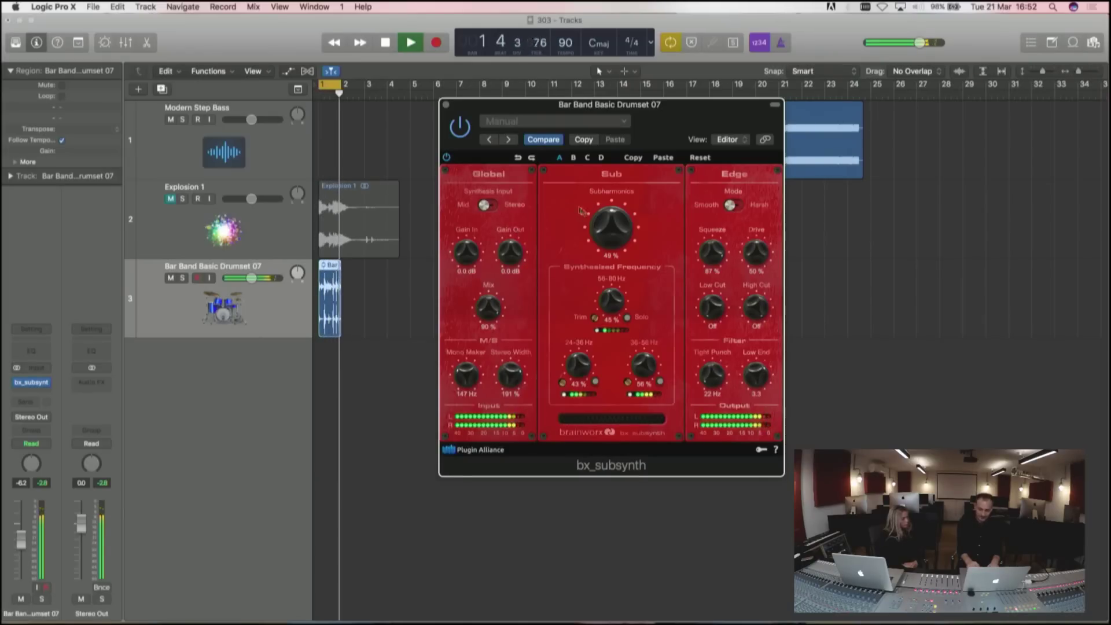
mouse_move(604, 219)
mouse_down()
mouse_move(601, 192)
mouse_move(603, 216)
mouse_up()
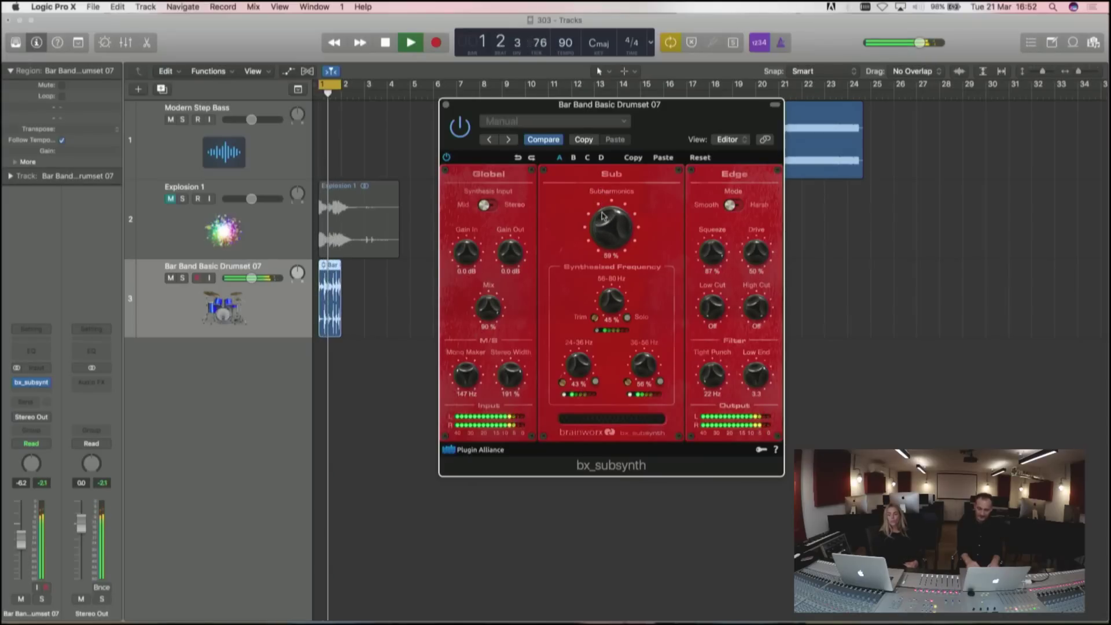